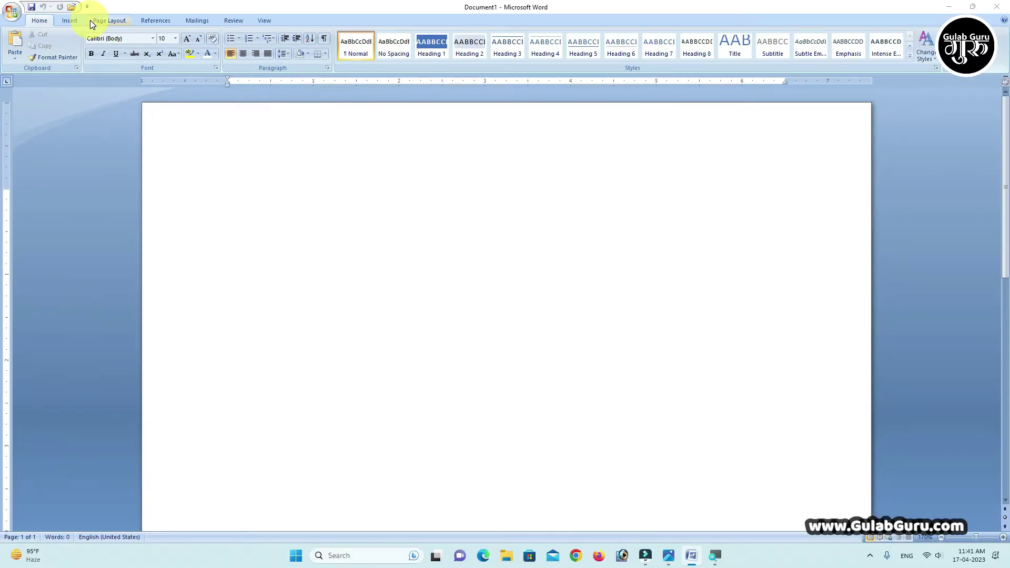
Step: Apply the diagonal DO NOT COPY 1 watermark from the Page Layout watermark gallery
{"action": "left_click", "coordinate": [91, 21]}
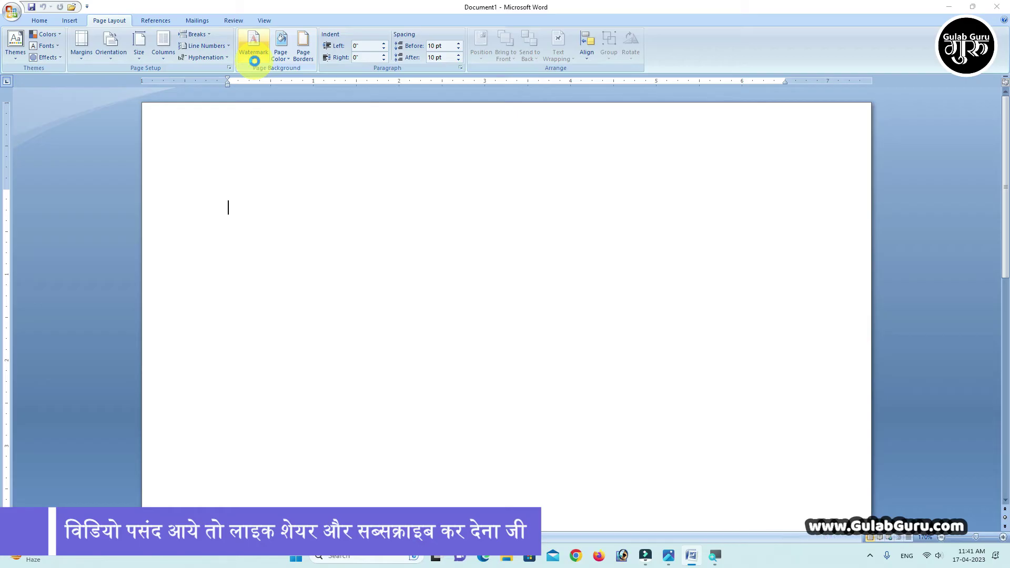
{"action": "left_click", "coordinate": [254, 58]}
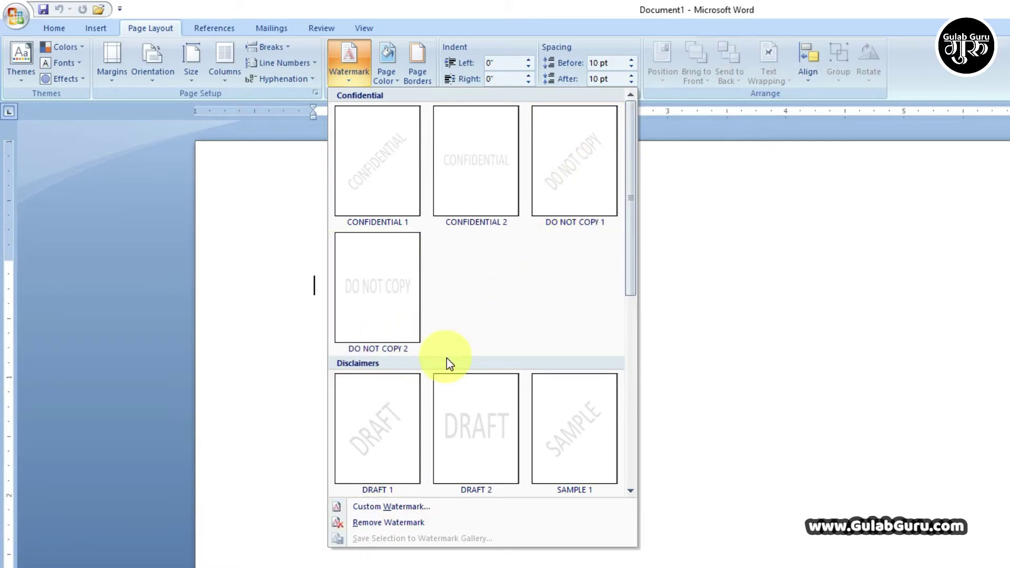
{"action": "left_click", "coordinate": [558, 181]}
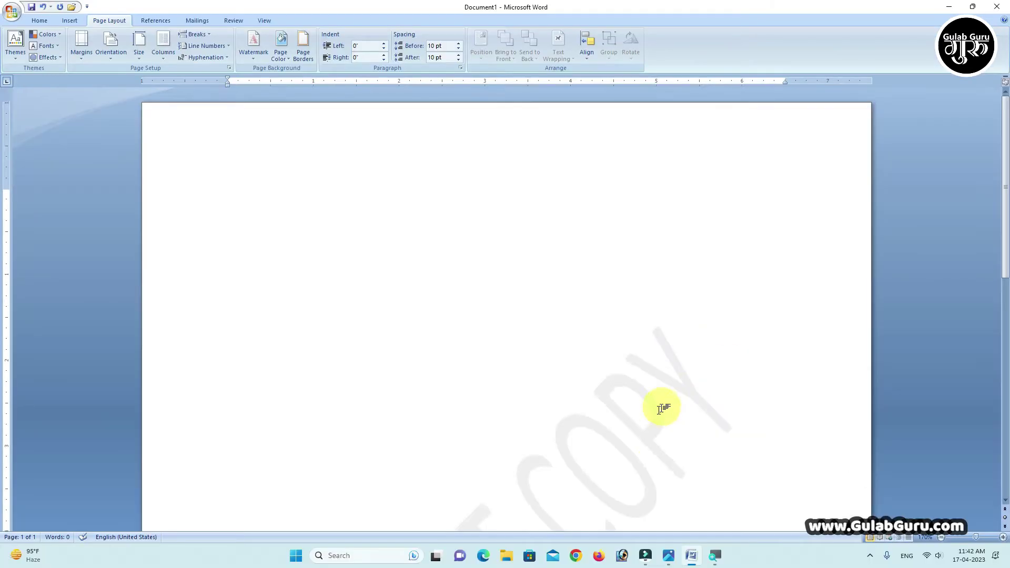
Step: Zoom out and back in with the status-bar slider to view the watermarked page
{"action": "scroll", "coordinate": [447, 379], "scroll_direction": "down", "scroll_amount": 1}
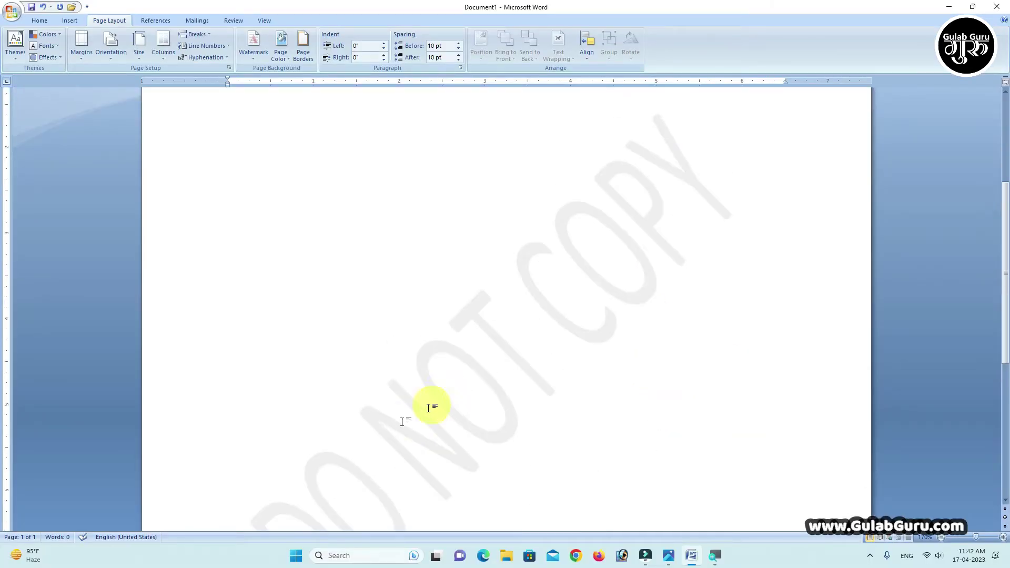
{"action": "scroll", "coordinate": [424, 397], "scroll_direction": "down", "scroll_amount": 1}
{"action": "scroll", "coordinate": [523, 344], "scroll_direction": "up", "scroll_amount": 1}
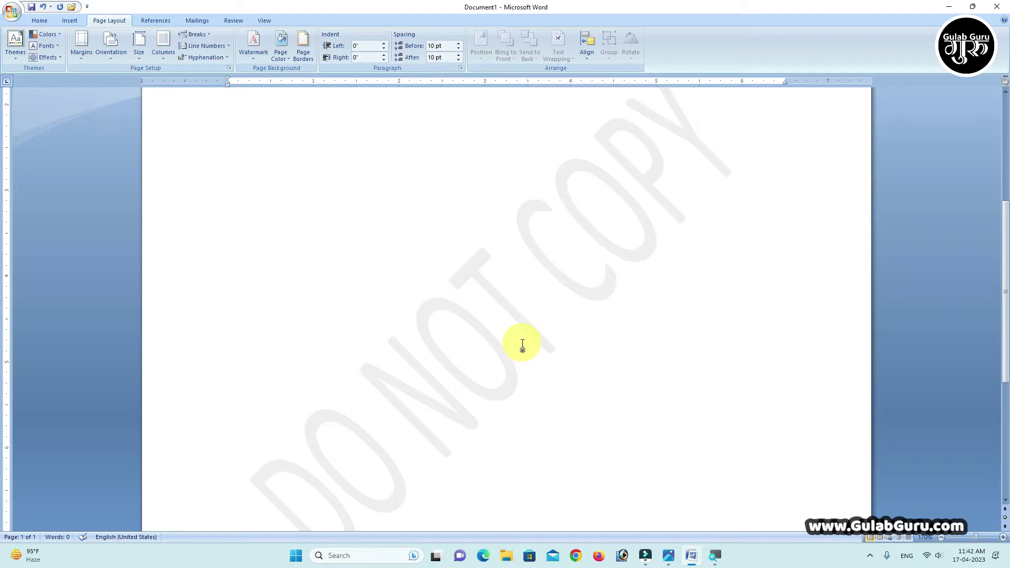
{"action": "left_click", "coordinate": [944, 537]}
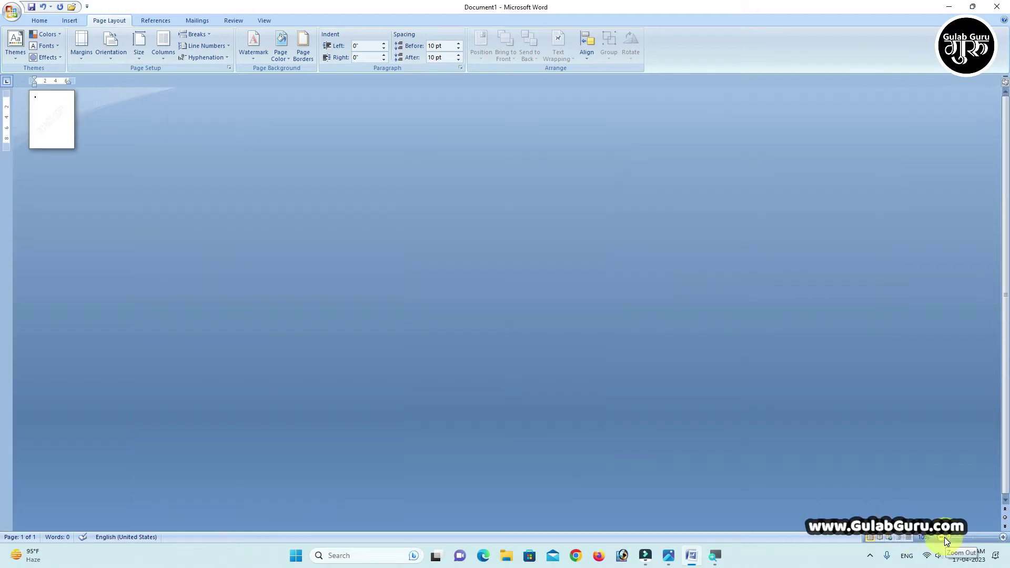
{"action": "left_click_drag", "start_coordinate": [946, 536], "coordinate": [965, 538]}
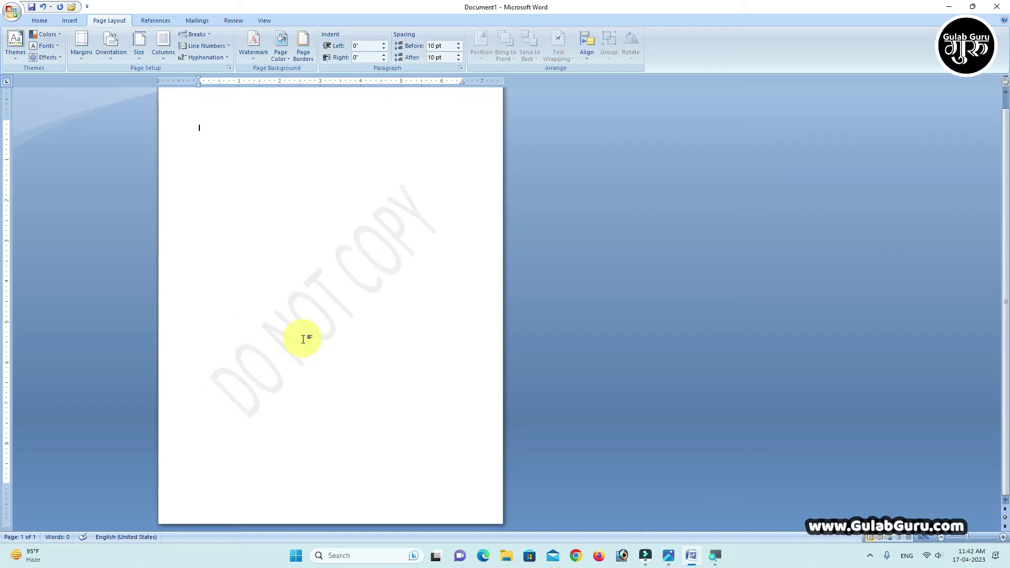
{"action": "scroll", "coordinate": [304, 336], "scroll_direction": "up", "scroll_amount": 1}
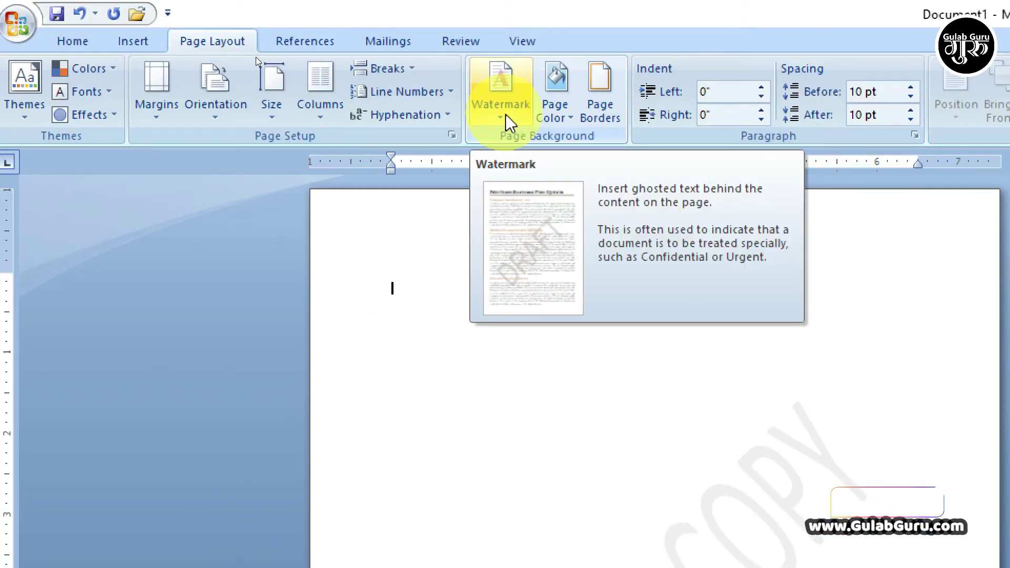
Step: Remove the DO NOT COPY watermark, leaving the page blank
{"action": "left_click", "coordinate": [257, 59]}
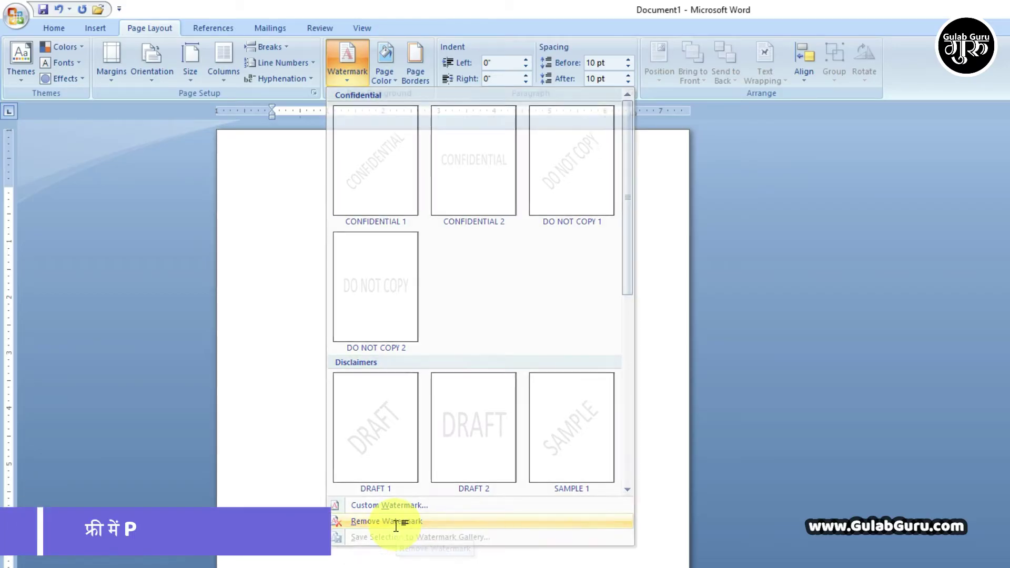
{"action": "left_click", "coordinate": [396, 526]}
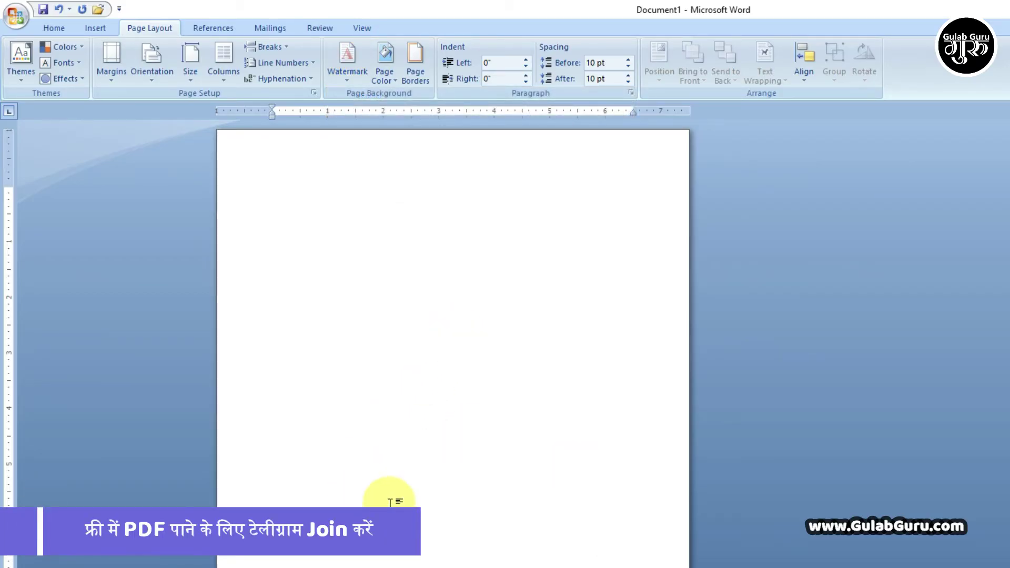
{"action": "left_click", "coordinate": [339, 82]}
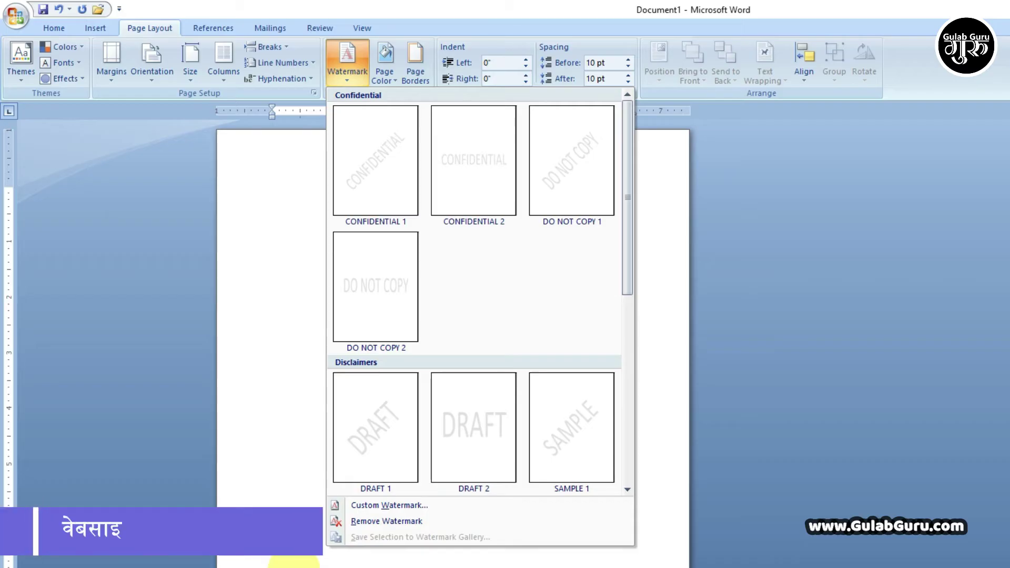
Step: Apply the diagonal CONFIDENTIAL 1 watermark, then bring up the custom watermark settings
{"action": "left_click", "coordinate": [387, 171]}
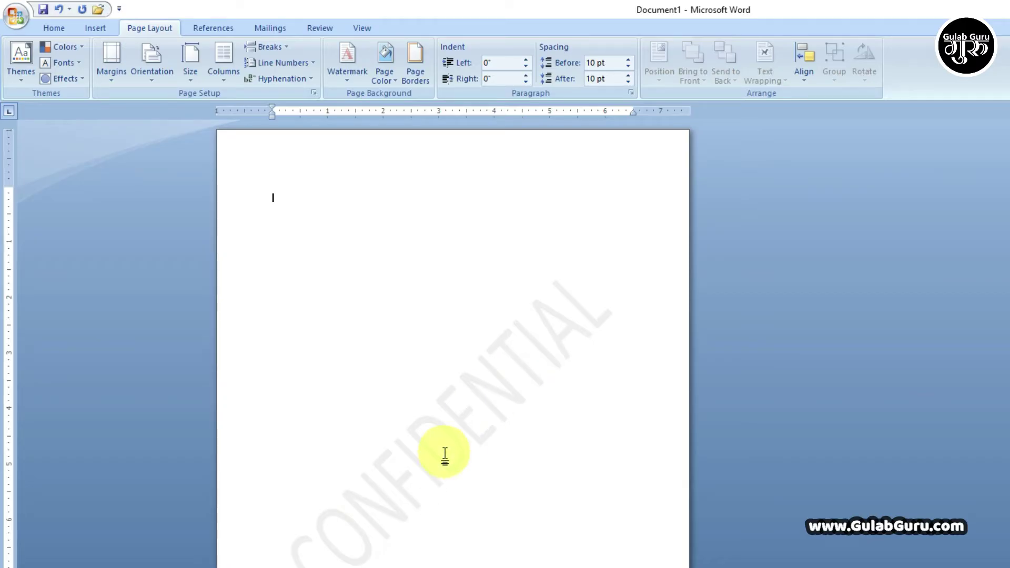
{"action": "left_click", "coordinate": [349, 74]}
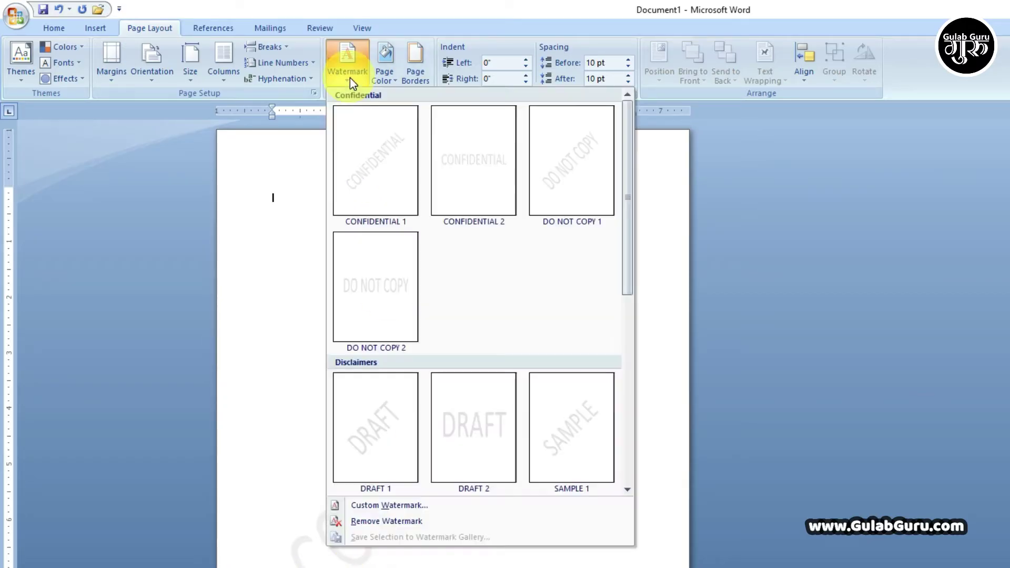
{"action": "left_click", "coordinate": [387, 180]}
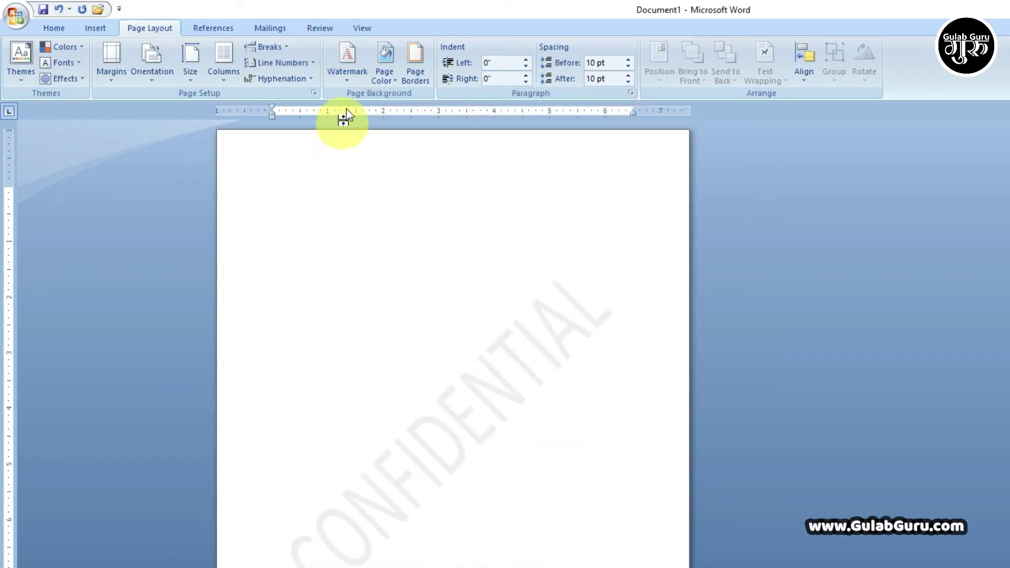
{"action": "left_click", "coordinate": [347, 68]}
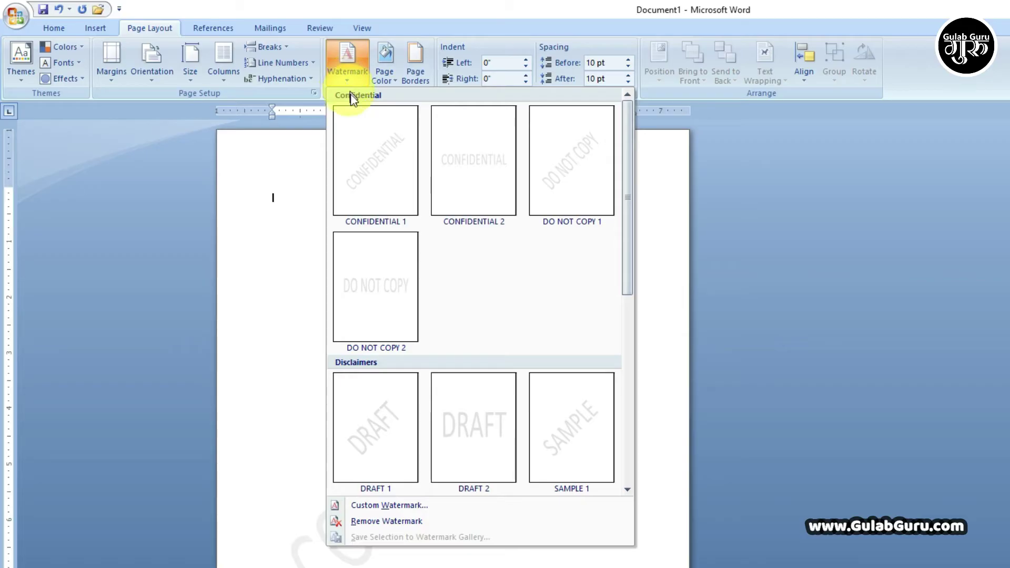
{"action": "left_click", "coordinate": [381, 506]}
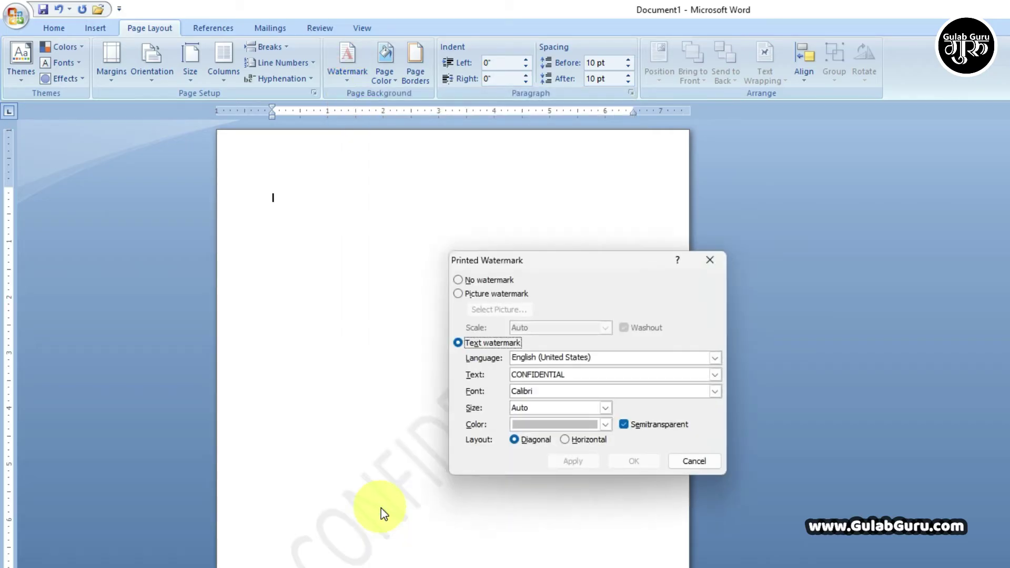
Step: Move the Printed Watermark dialog aside and keep the language as English (United States)
{"action": "left_click_drag", "start_coordinate": [579, 261], "coordinate": [744, 167]}
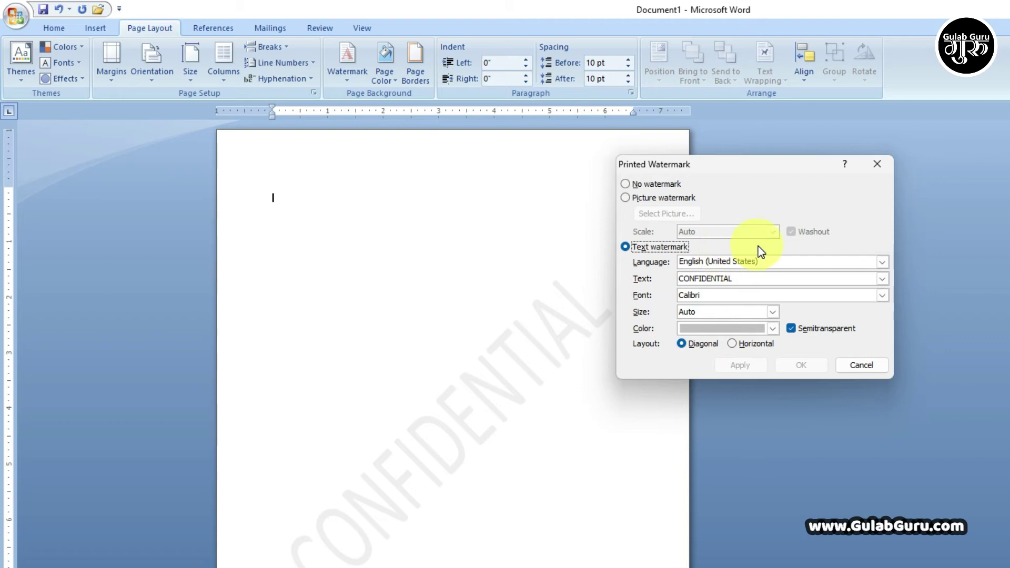
{"action": "left_click_drag", "start_coordinate": [745, 167], "coordinate": [733, 159]}
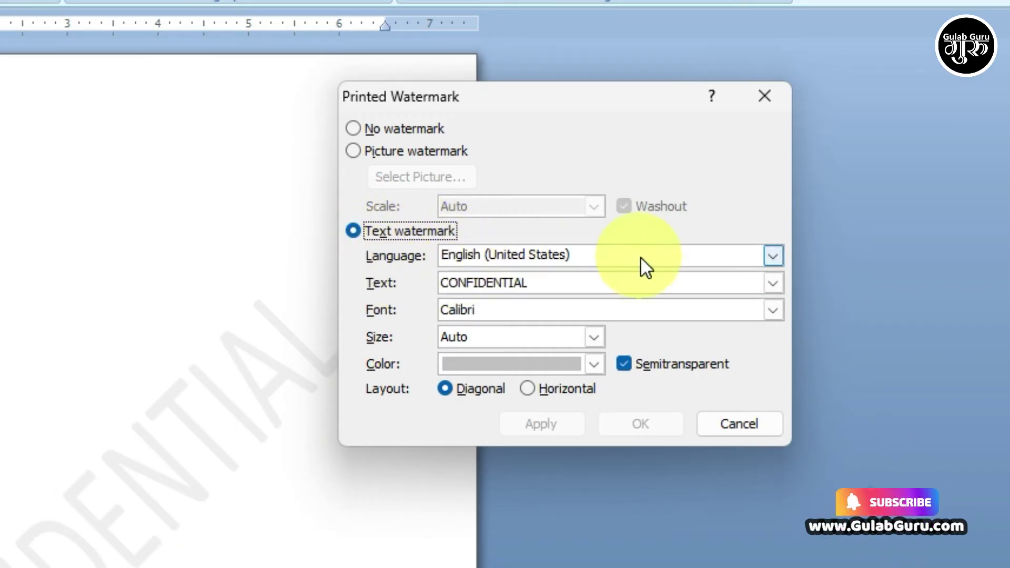
{"action": "left_click", "coordinate": [771, 256]}
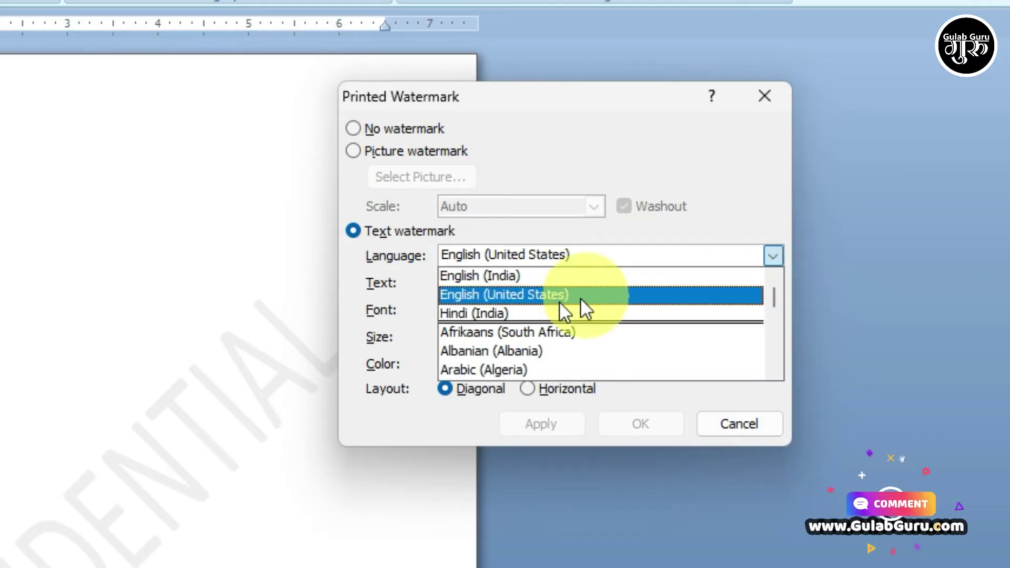
{"action": "scroll", "coordinate": [497, 300], "scroll_direction": "down", "scroll_amount": 2}
{"action": "scroll", "coordinate": [497, 299], "scroll_direction": "down", "scroll_amount": 2}
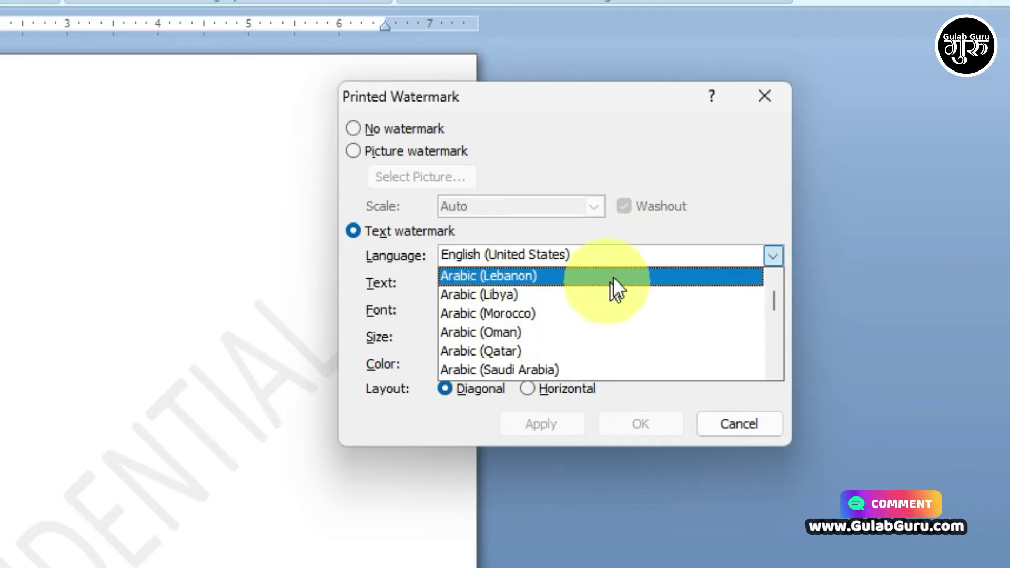
{"action": "left_click", "coordinate": [624, 248]}
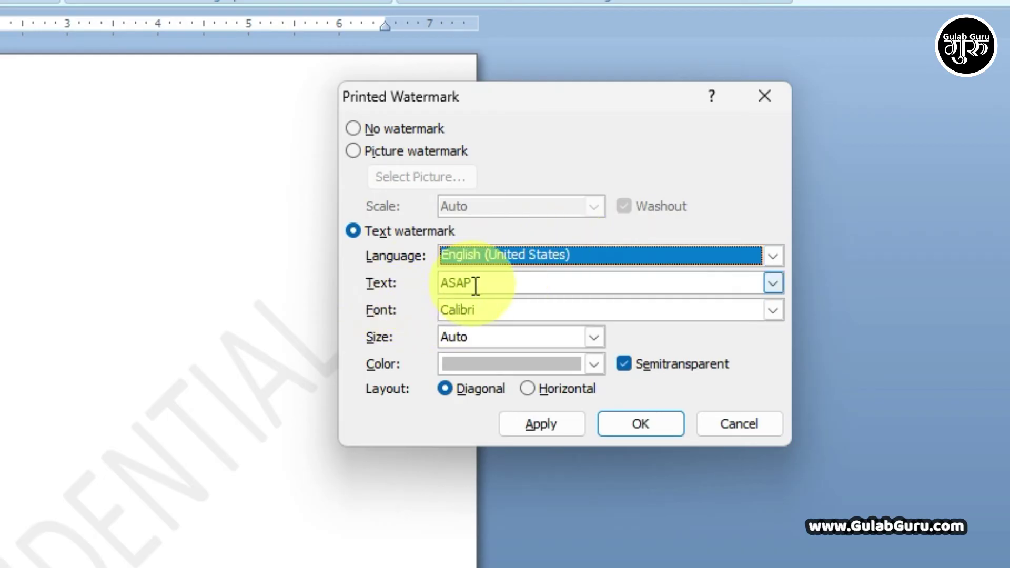
Step: Choose CONFIDENTIAL as the text watermark's text
{"action": "left_click", "coordinate": [526, 286]}
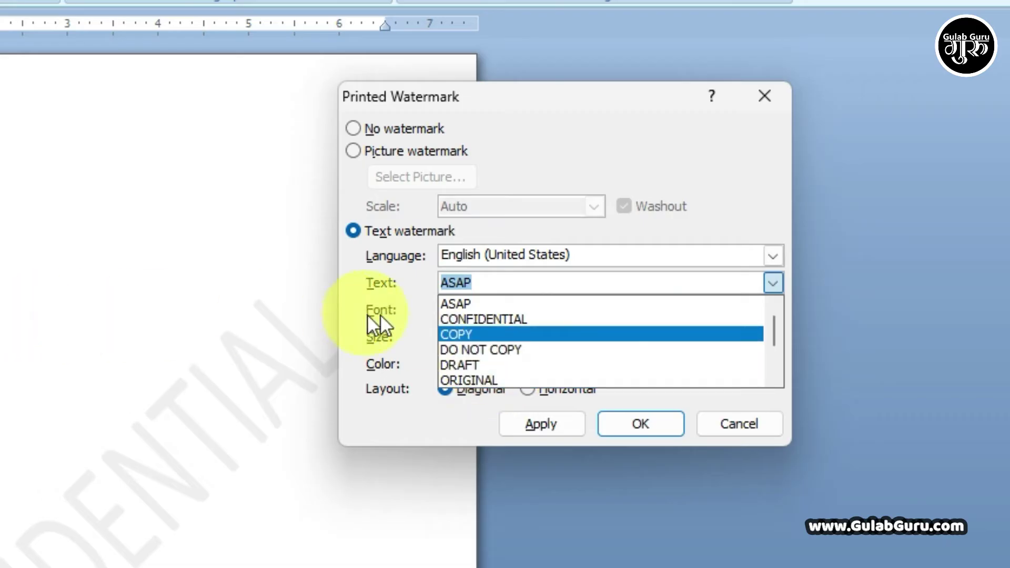
{"action": "scroll", "coordinate": [506, 342], "scroll_direction": "down", "scroll_amount": 2}
{"action": "scroll", "coordinate": [505, 377], "scroll_direction": "up", "scroll_amount": 2}
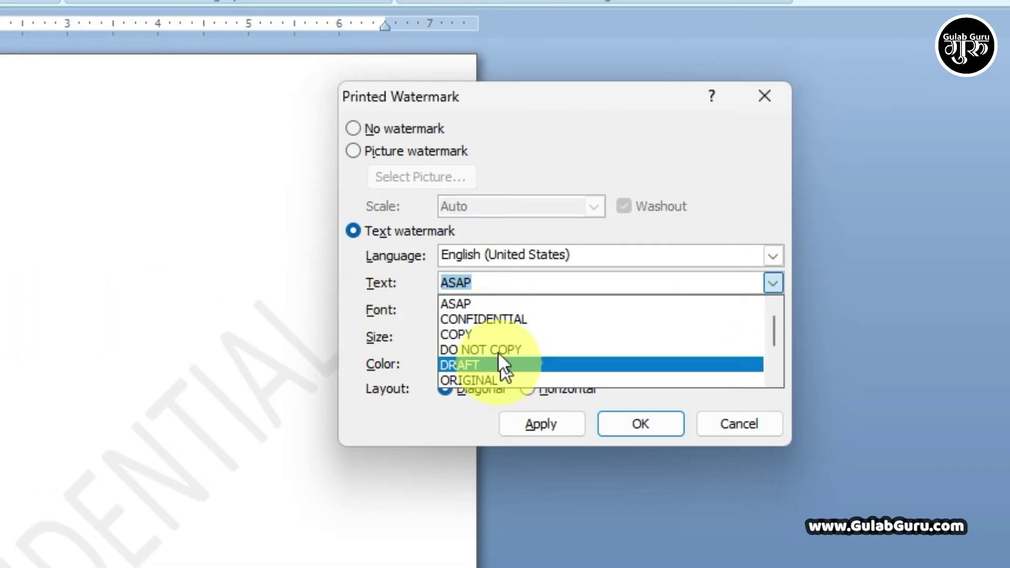
{"action": "left_click", "coordinate": [493, 324]}
{"action": "left_click", "coordinate": [539, 284]}
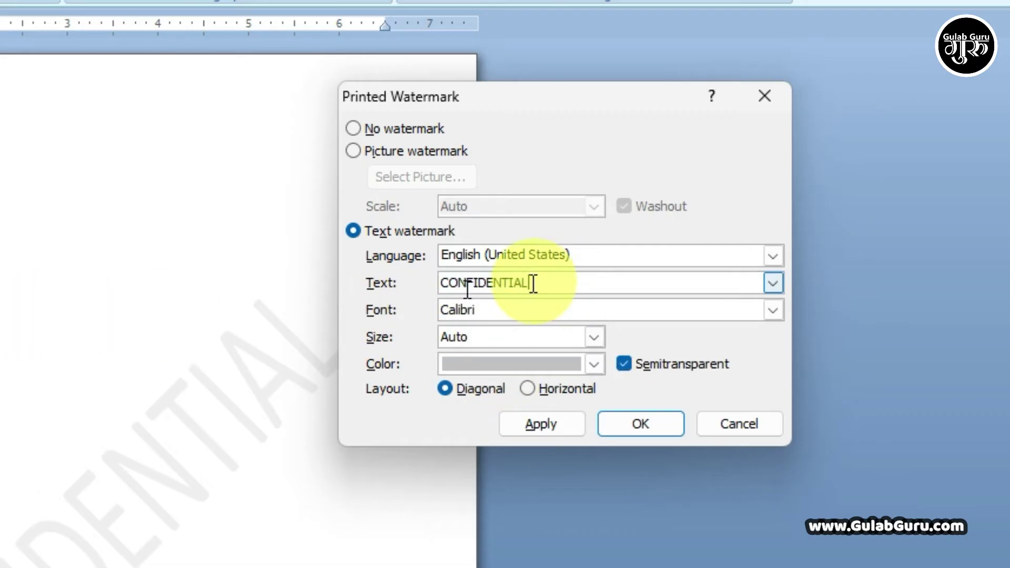
{"action": "left_click_drag", "start_coordinate": [550, 292], "coordinate": [406, 289]}
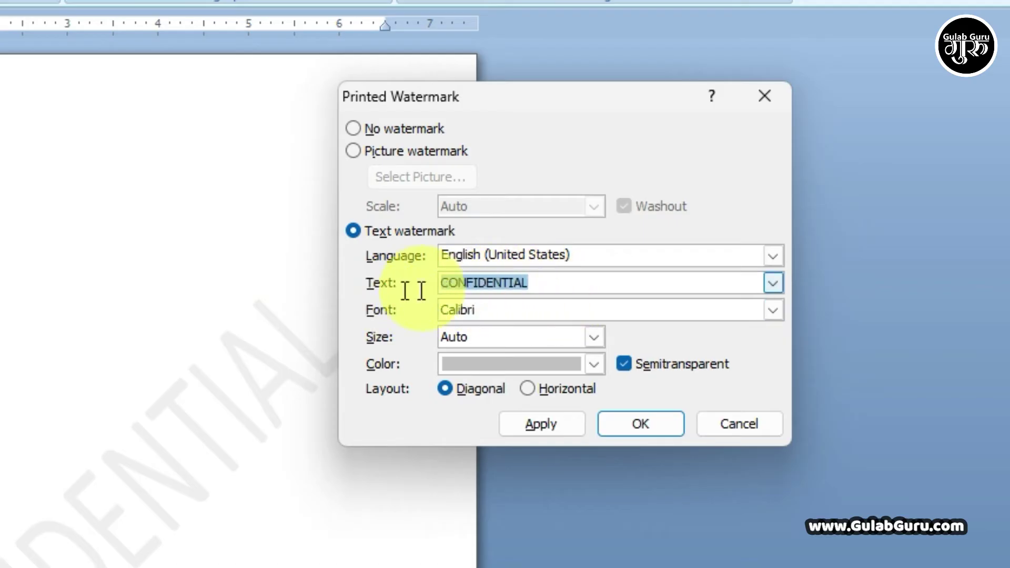
{"action": "left_click", "coordinate": [543, 284]}
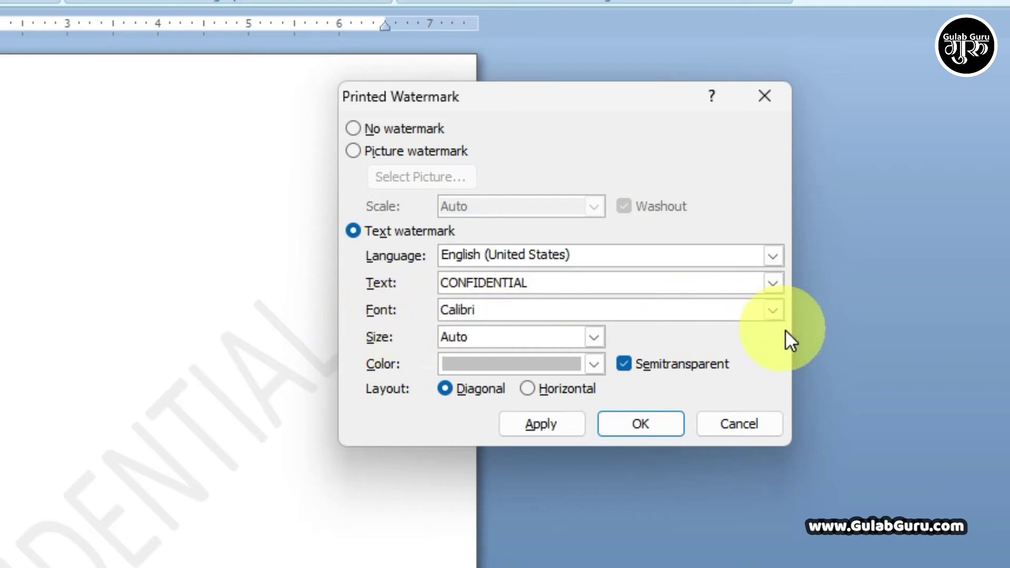
Step: Set the watermark font to Eras Demi ITC
{"action": "left_click", "coordinate": [773, 310]}
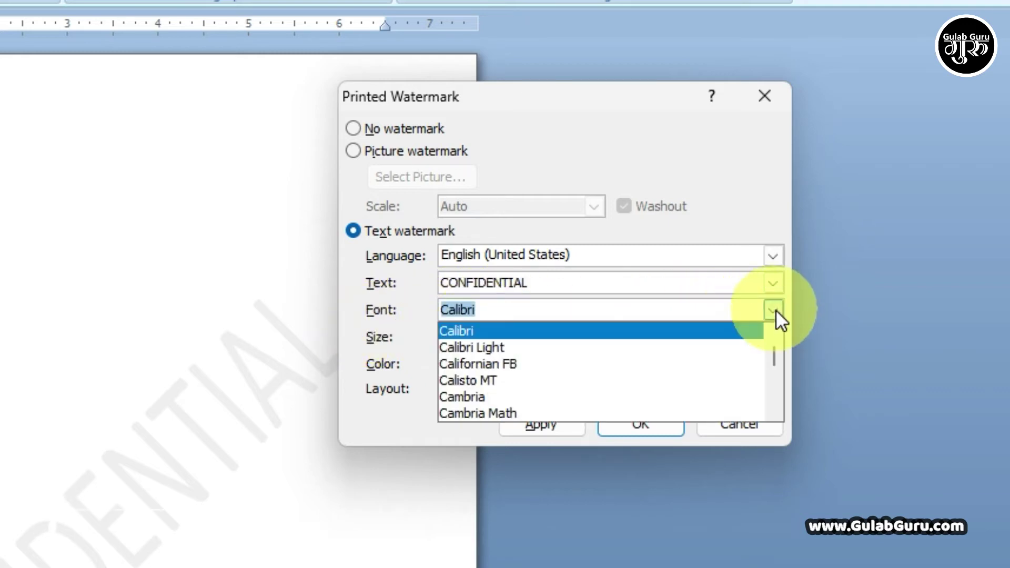
{"action": "scroll", "coordinate": [530, 356], "scroll_direction": "down", "scroll_amount": 2}
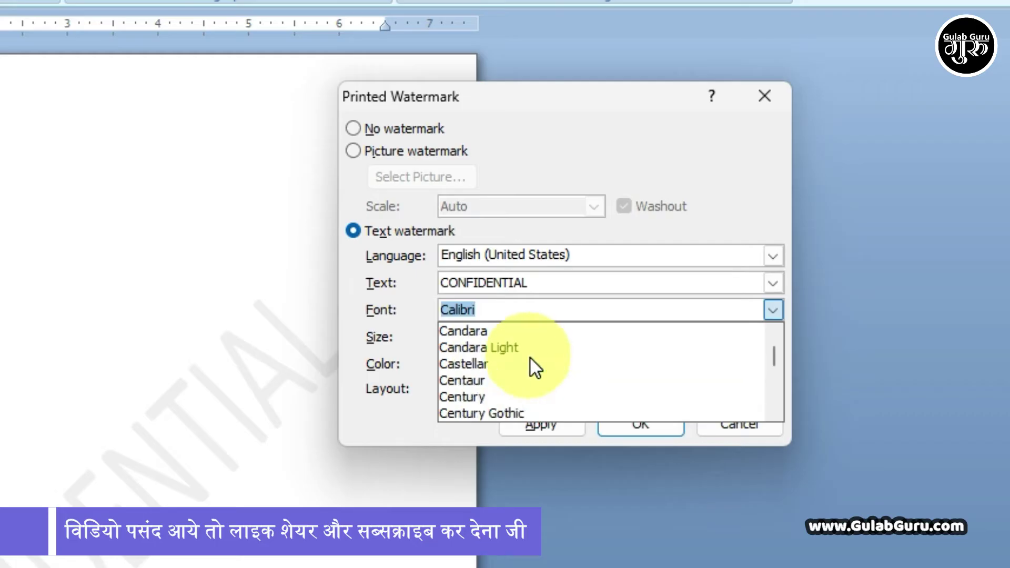
{"action": "scroll", "coordinate": [529, 358], "scroll_direction": "down", "scroll_amount": 7}
{"action": "scroll", "coordinate": [509, 364], "scroll_direction": "down", "scroll_amount": 4}
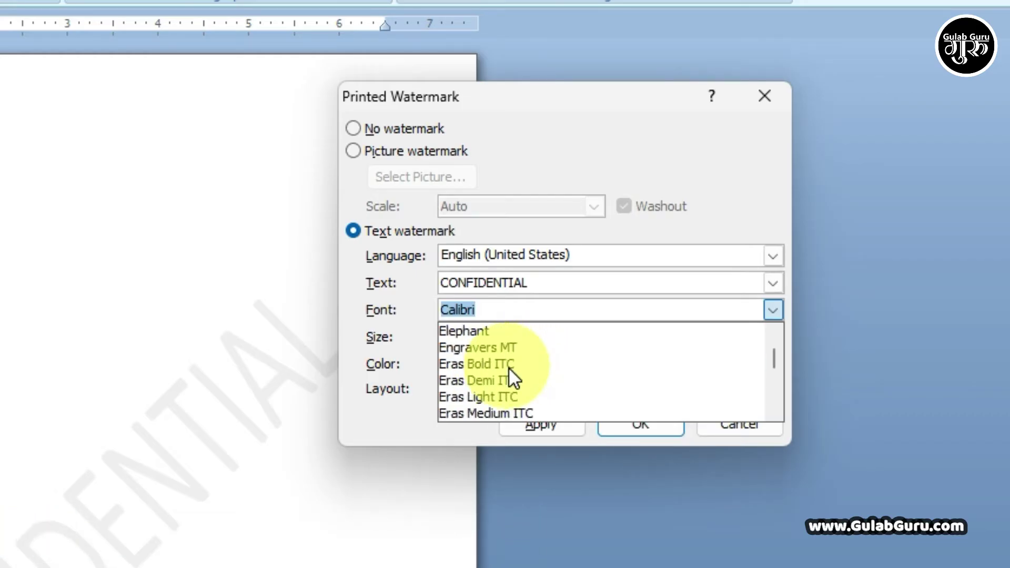
{"action": "left_click", "coordinate": [484, 380]}
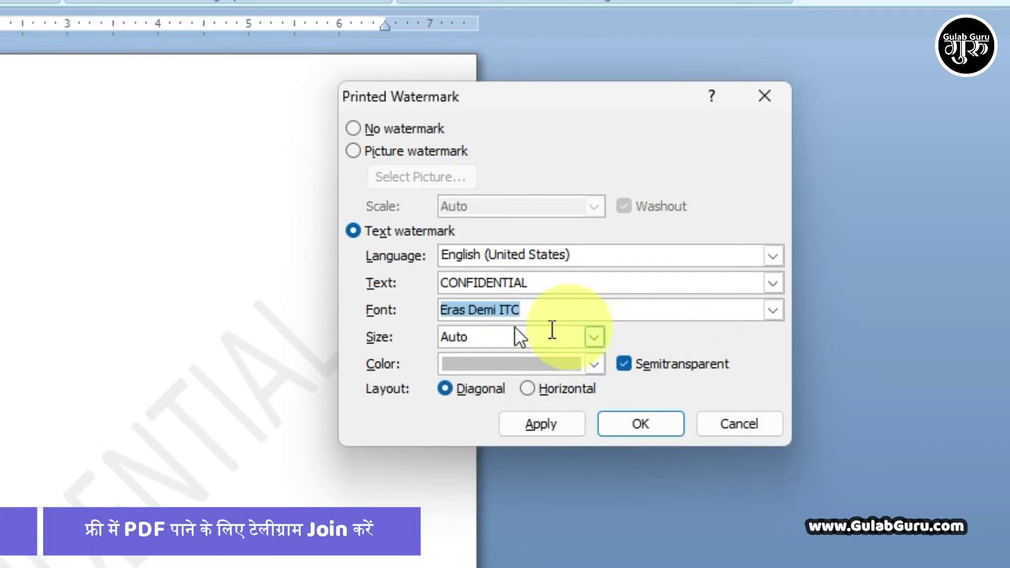
{"action": "left_click", "coordinate": [557, 311]}
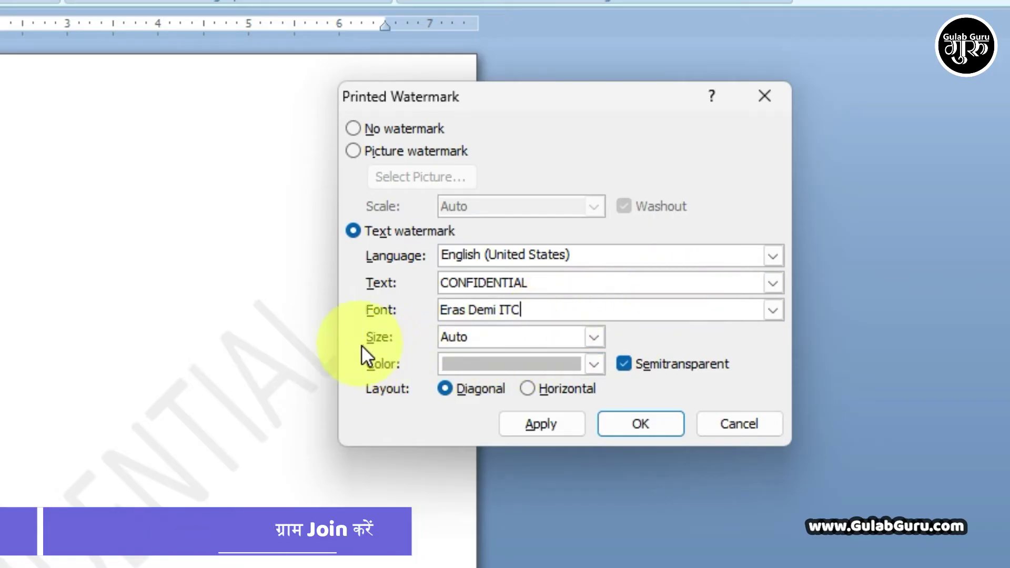
Step: Leave the watermark size set to Auto
{"action": "left_click", "coordinate": [593, 336]}
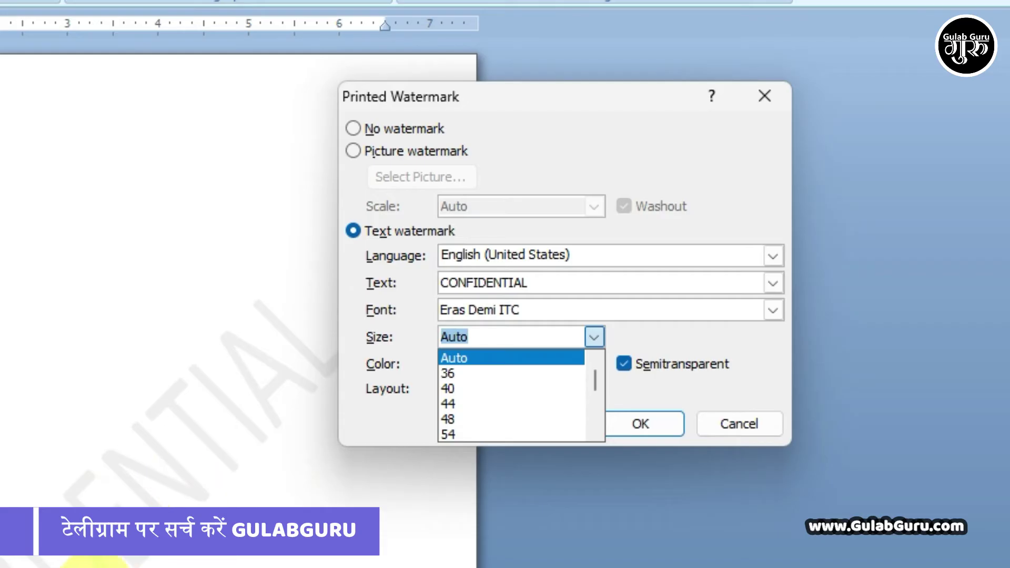
{"action": "left_click", "coordinate": [462, 360]}
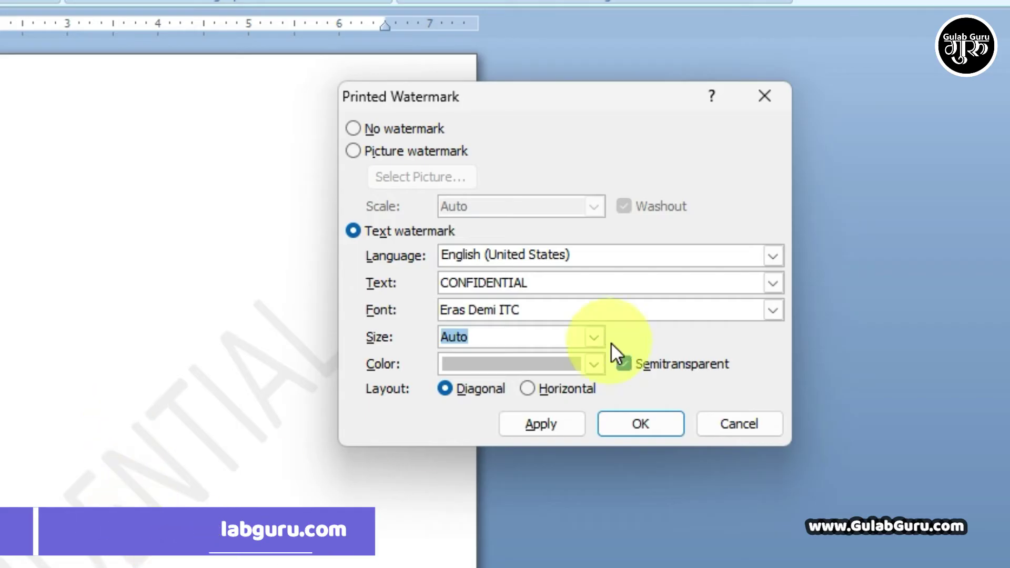
{"action": "left_click", "coordinate": [594, 338]}
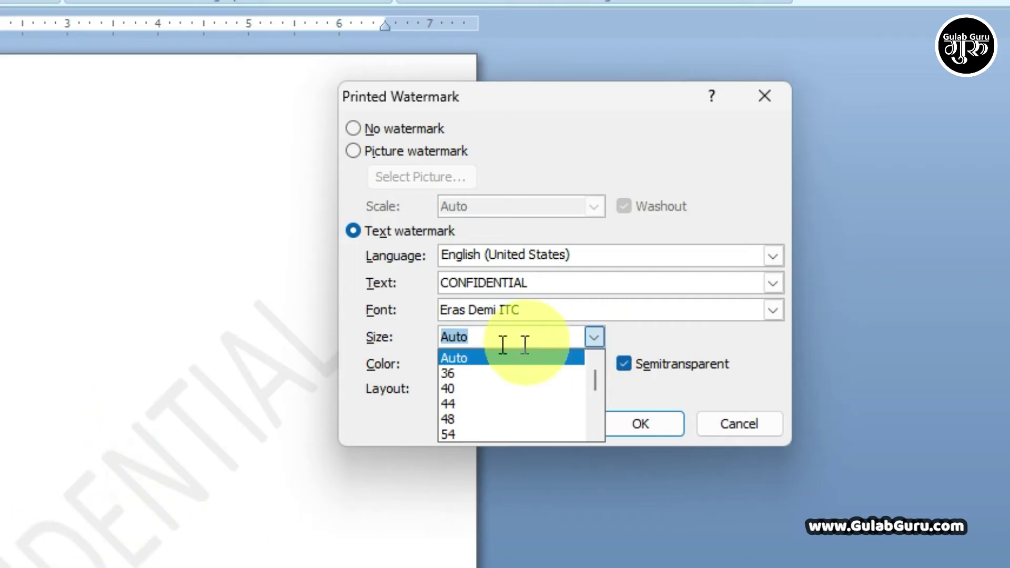
{"action": "left_click", "coordinate": [457, 357]}
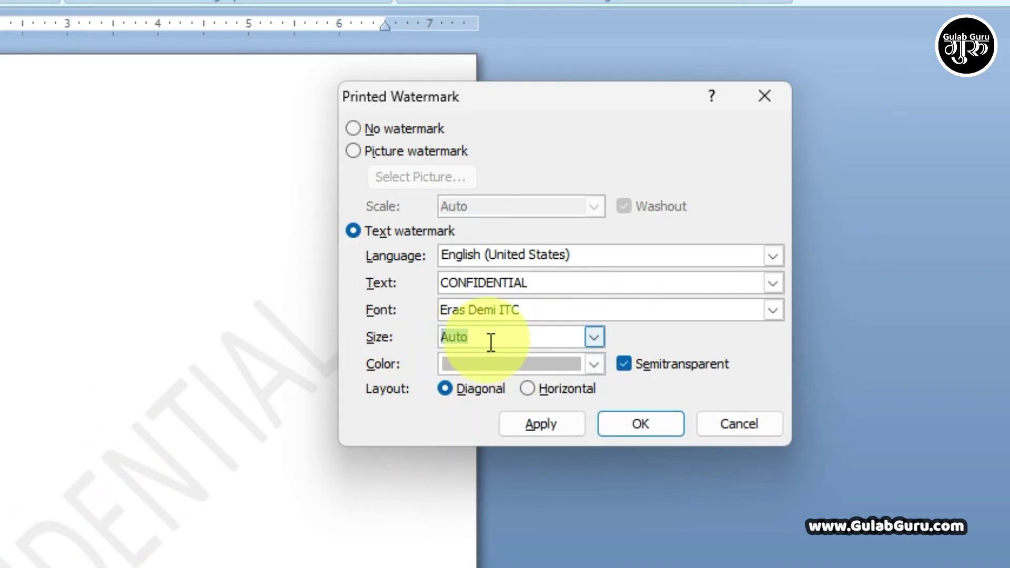
{"action": "left_click", "coordinate": [594, 337]}
{"action": "scroll", "coordinate": [493, 388], "scroll_direction": "down", "scroll_amount": 3}
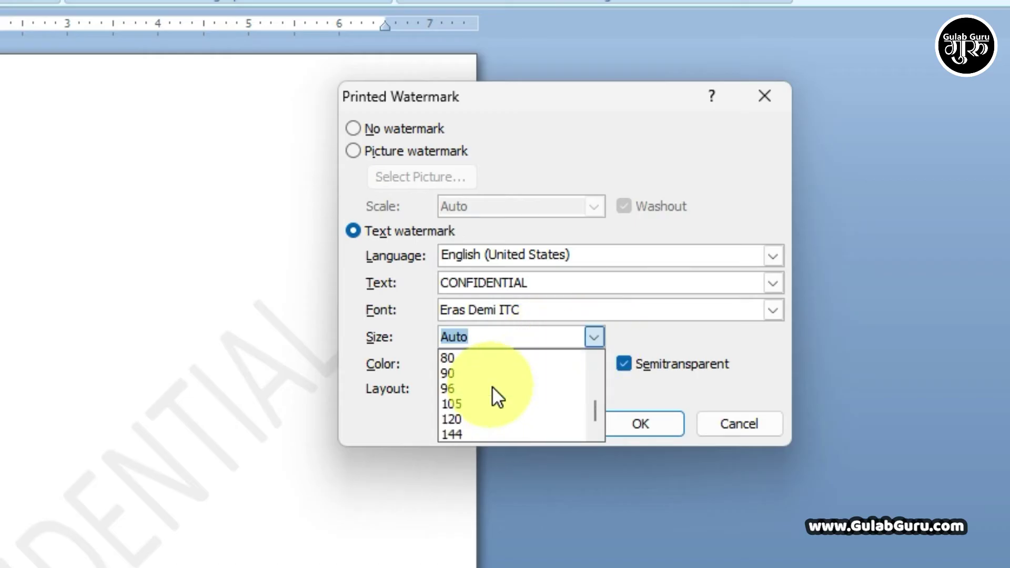
{"action": "scroll", "coordinate": [465, 357], "scroll_direction": "up", "scroll_amount": 1}
{"action": "scroll", "coordinate": [465, 355], "scroll_direction": "up", "scroll_amount": 1}
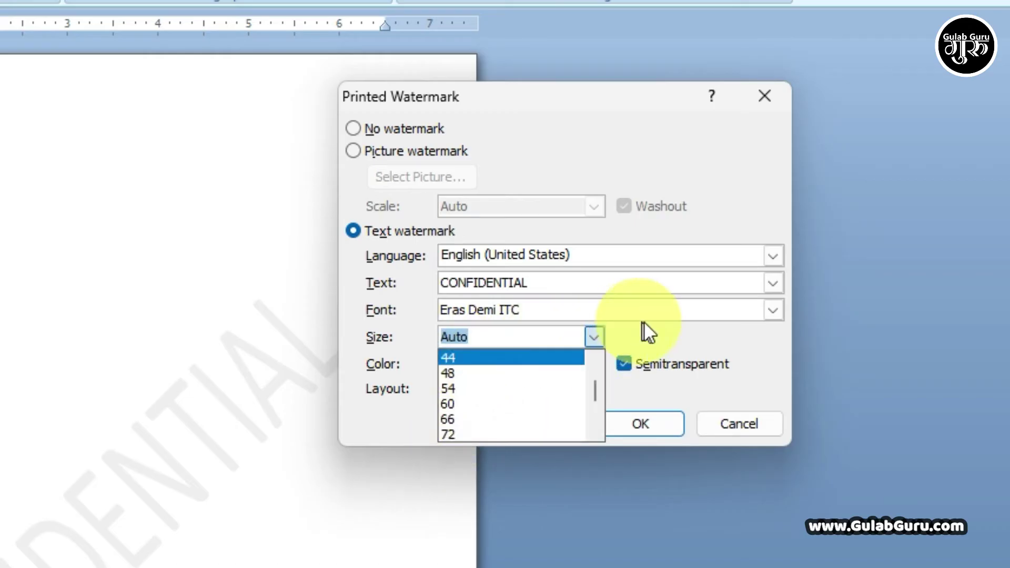
{"action": "left_click", "coordinate": [660, 327]}
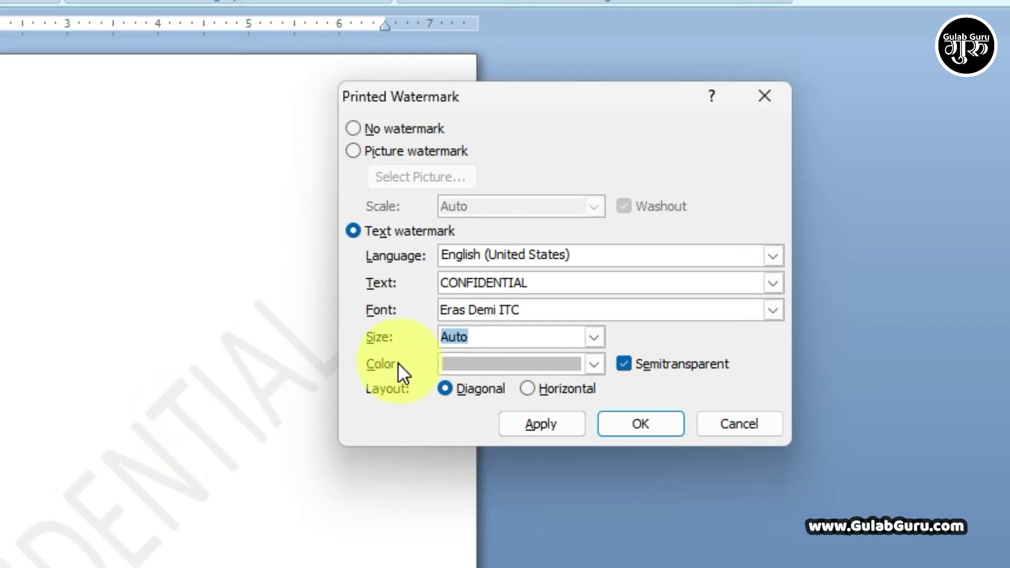
Step: Set the watermark colour to black and apply it to the page
{"action": "left_click", "coordinate": [462, 365]}
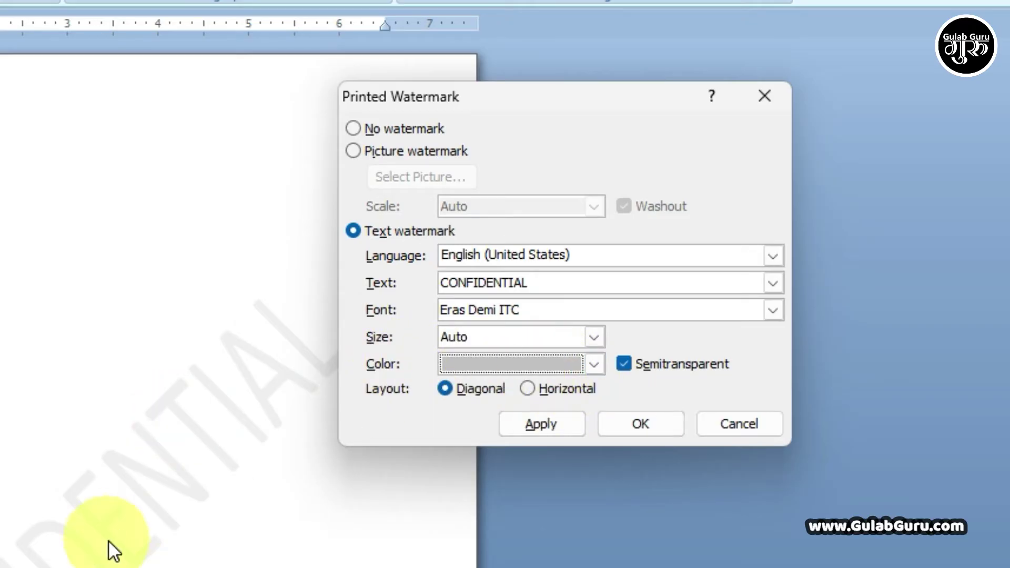
{"action": "left_click", "coordinate": [593, 364]}
{"action": "left_click", "coordinate": [470, 439]}
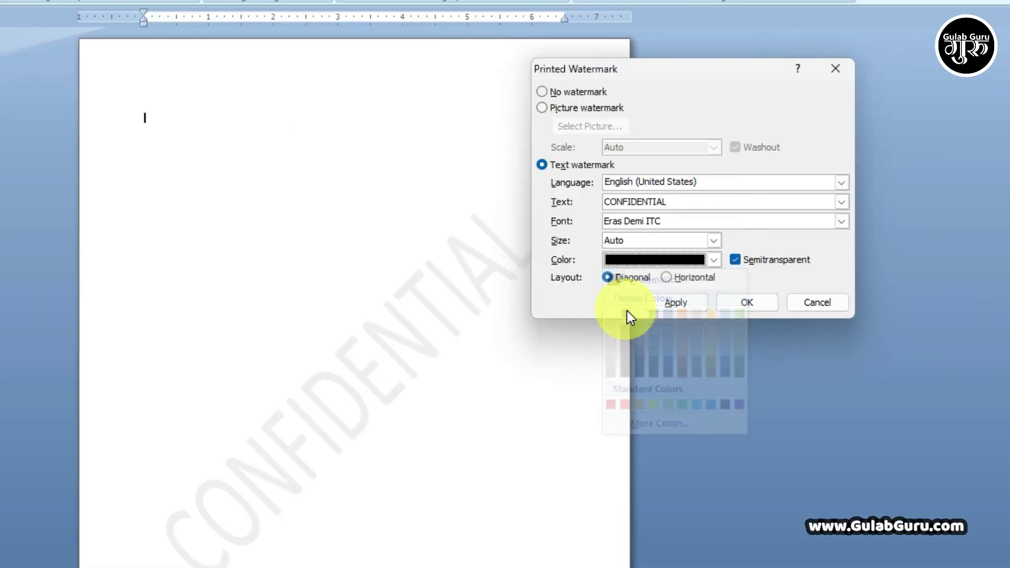
{"action": "left_click", "coordinate": [680, 303]}
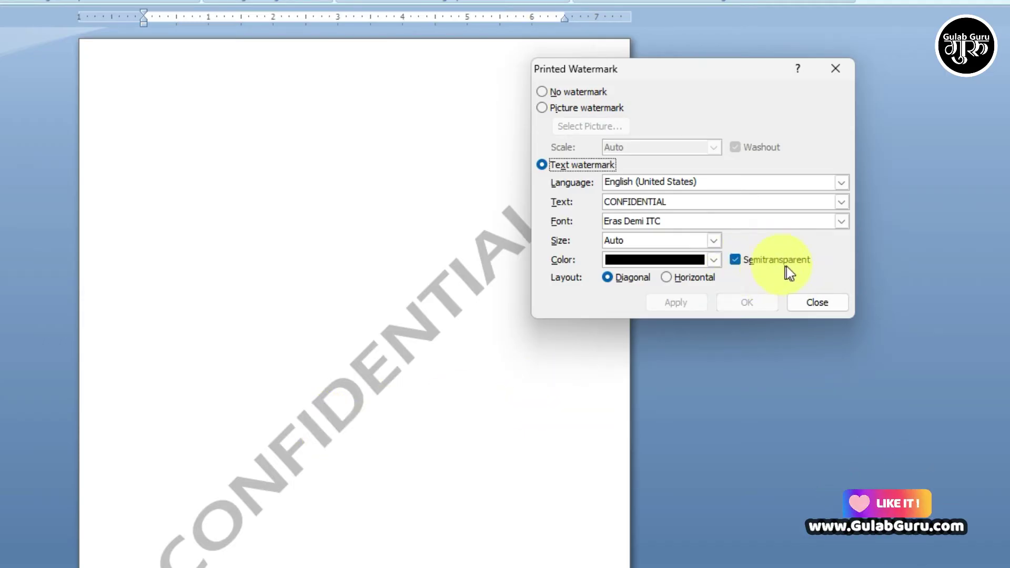
Step: Apply the watermark without semitransparency, then re-enable Semitransparent and apply again
{"action": "left_click", "coordinate": [734, 260]}
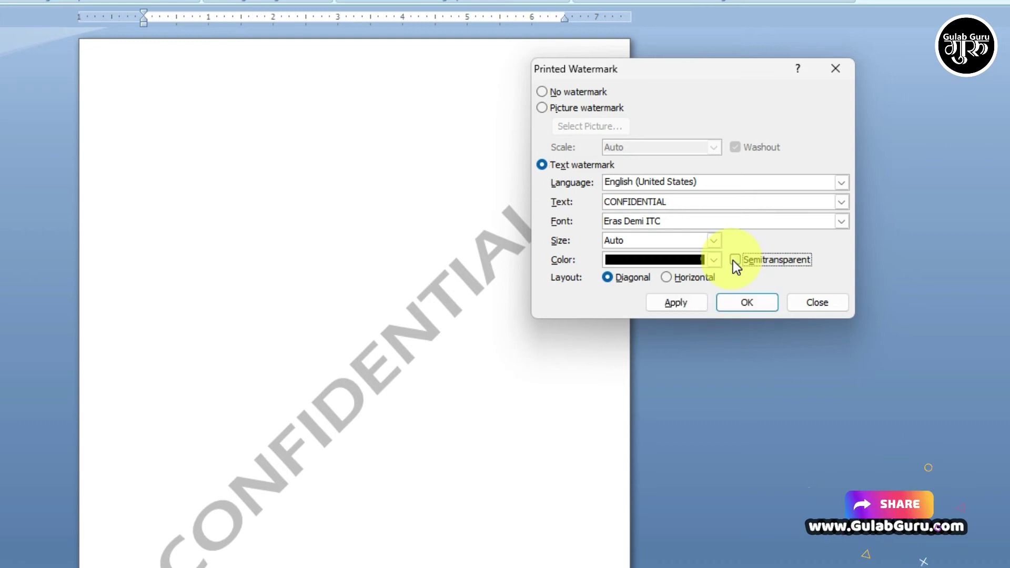
{"action": "left_click", "coordinate": [686, 303]}
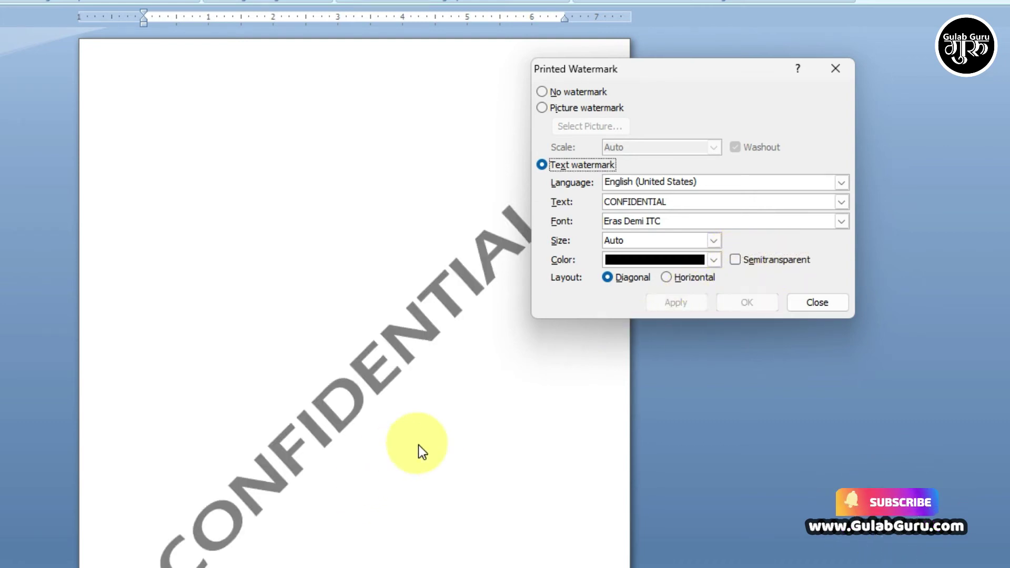
{"action": "left_click", "coordinate": [731, 260]}
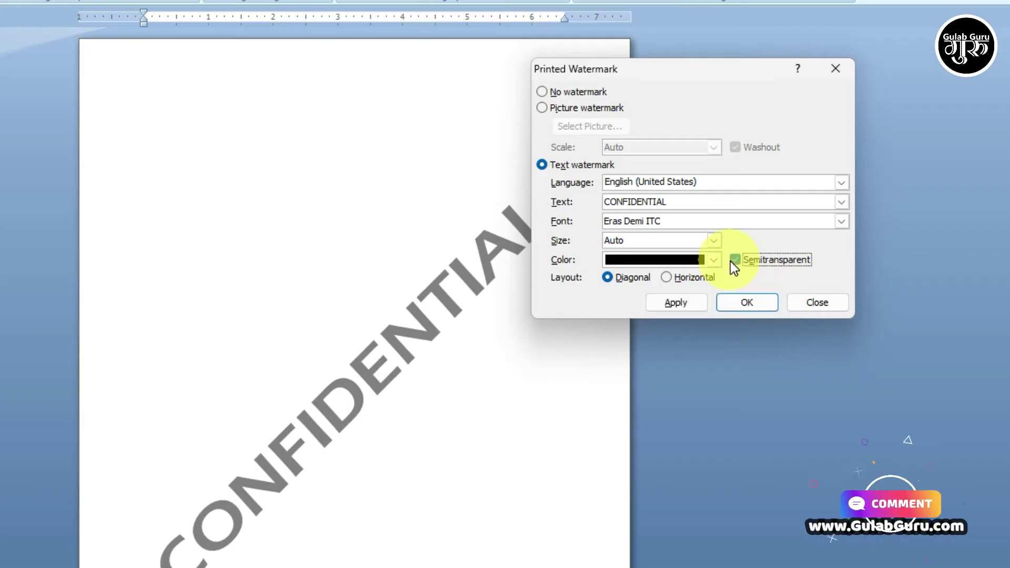
{"action": "left_click", "coordinate": [679, 303]}
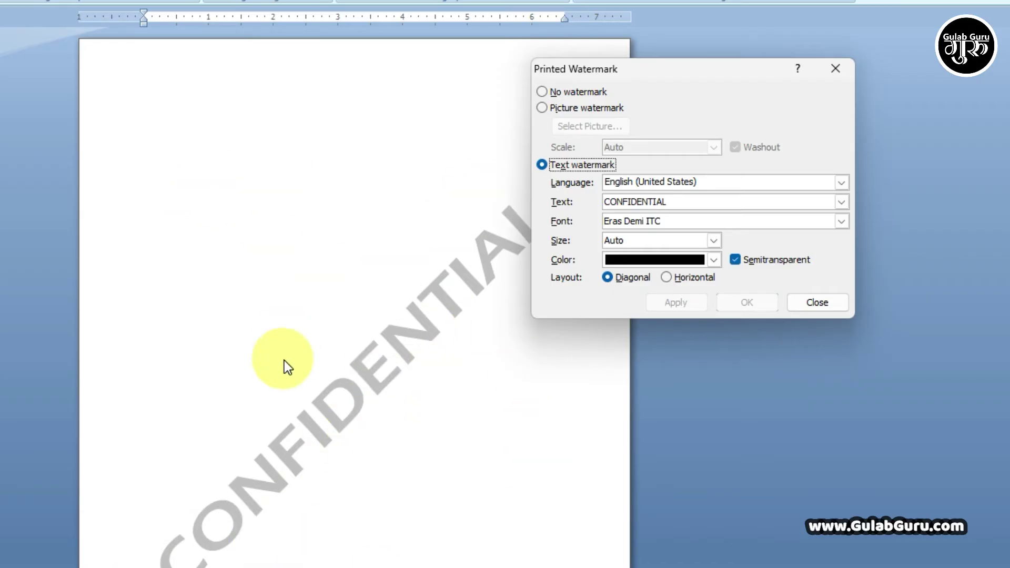
Step: Change the watermark colour to grey and apply it
{"action": "left_click", "coordinate": [713, 260]}
{"action": "left_click", "coordinate": [613, 364]}
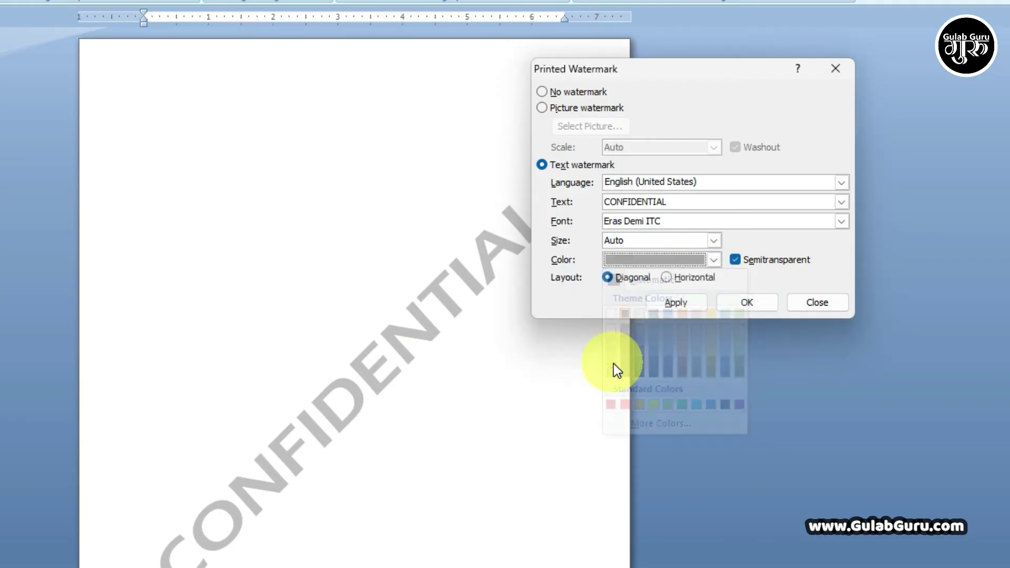
{"action": "left_click", "coordinate": [676, 302]}
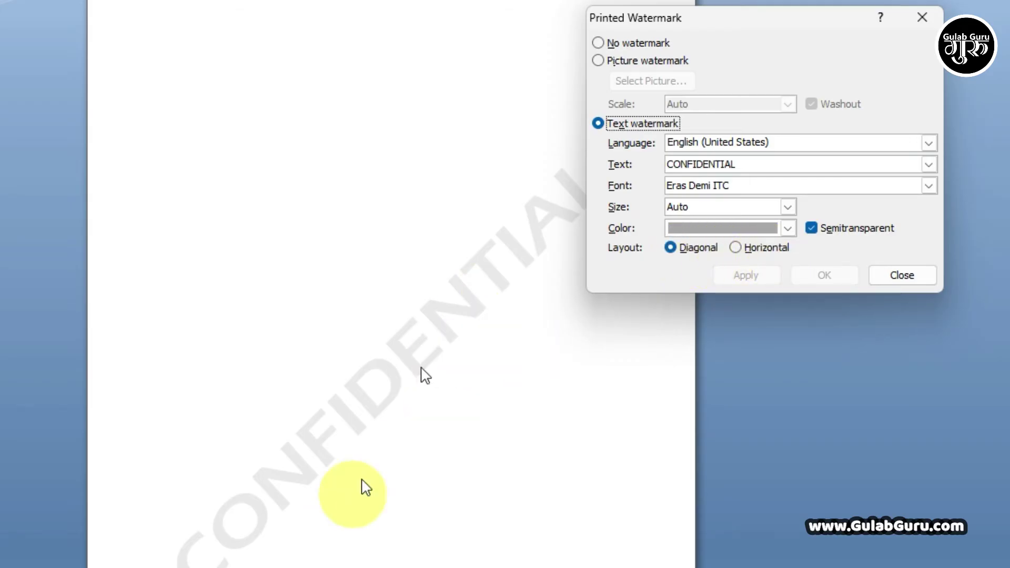
Step: Try a horizontal layout, then apply the Diagonal layout again
{"action": "left_click", "coordinate": [745, 257]}
{"action": "left_click", "coordinate": [745, 274]}
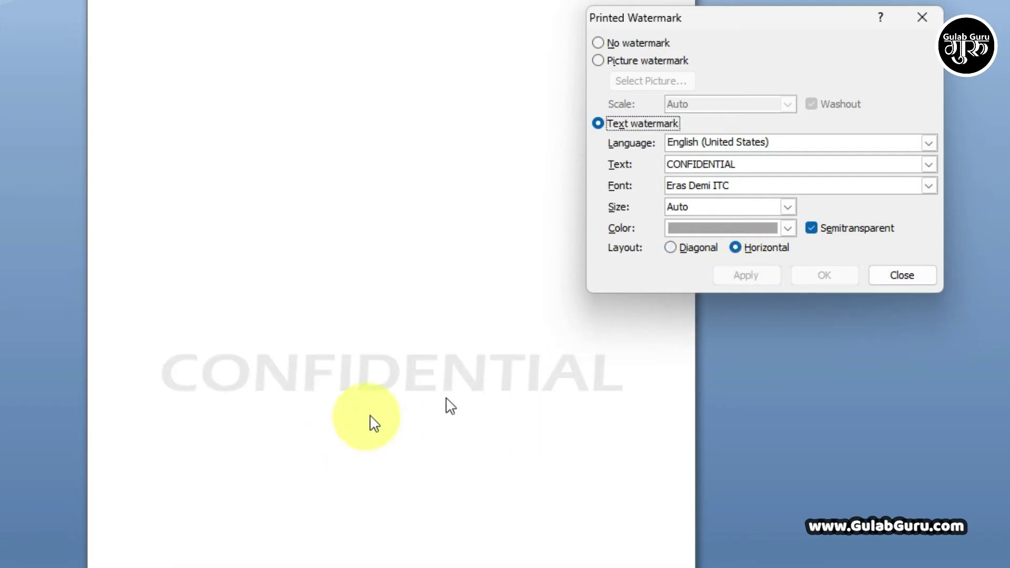
{"action": "left_click", "coordinate": [672, 248]}
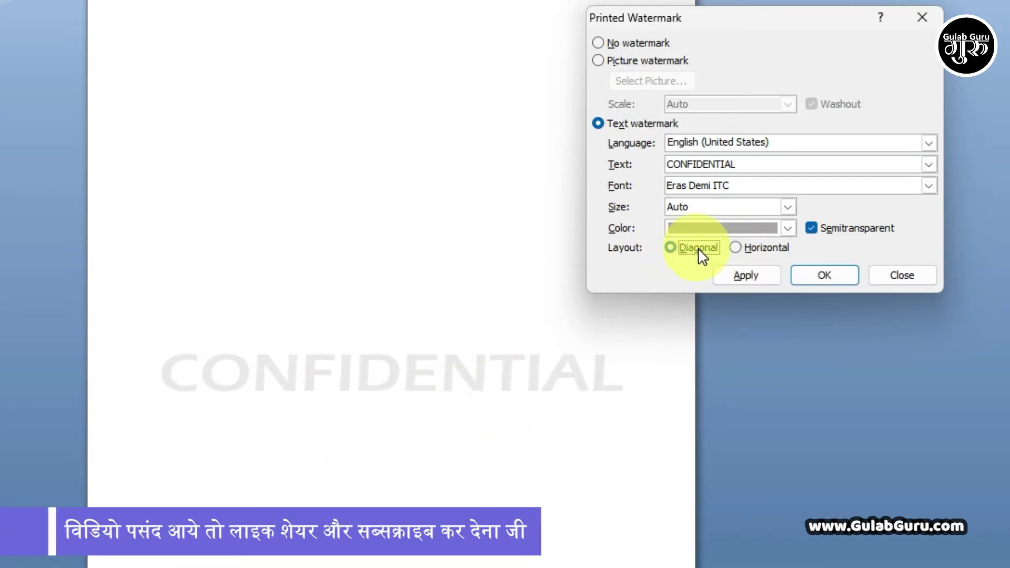
{"action": "left_click", "coordinate": [752, 277]}
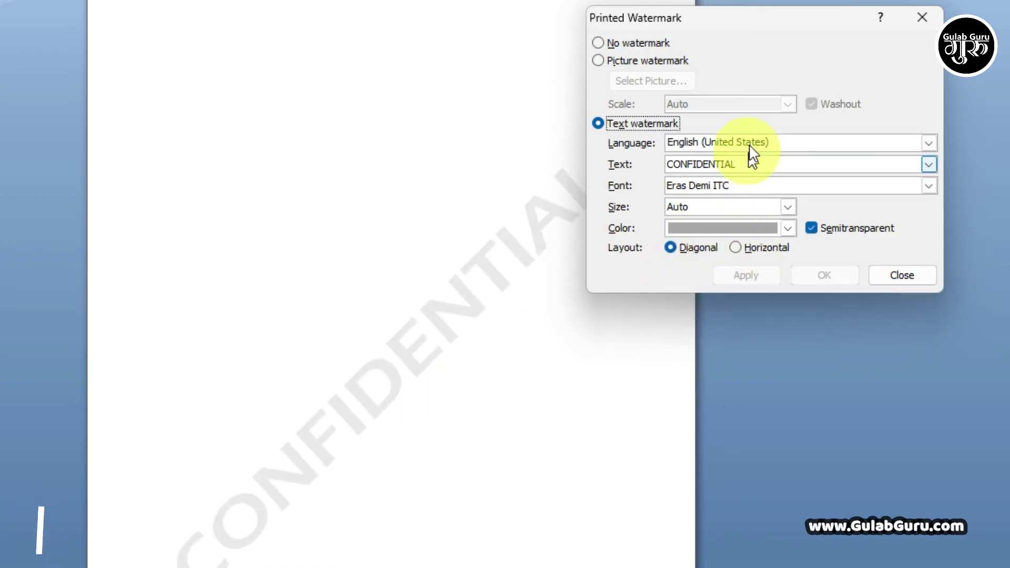
Step: Replace the CONFIDENTIAL watermark text with GULABGURU.COM and apply it
{"action": "left_click_drag", "start_coordinate": [753, 165], "coordinate": [669, 164]}
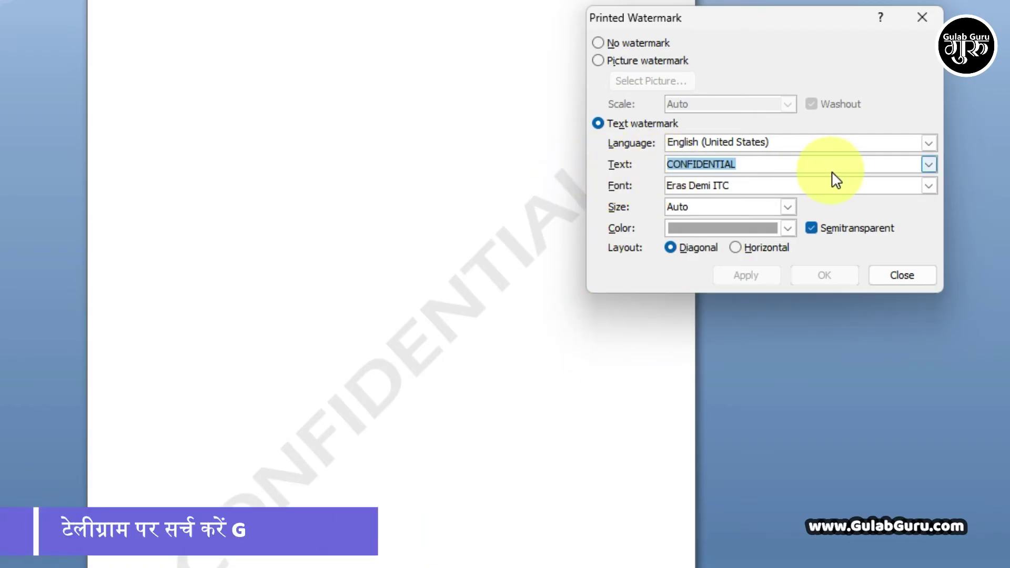
{"action": "type", "text": "GUL"}
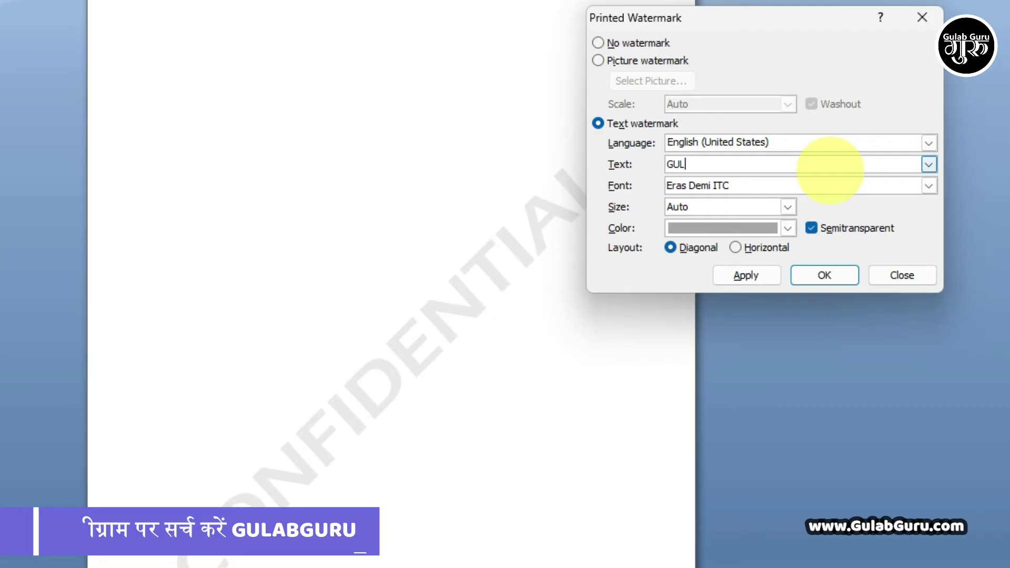
{"action": "type", "text": "AB"}
{"action": "type", "text": " GURU"}
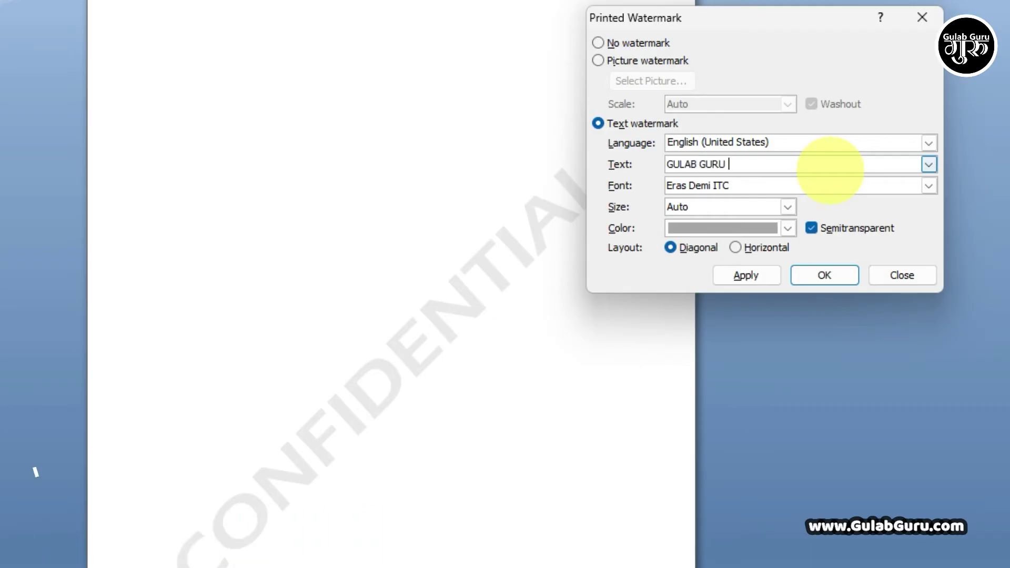
{"action": "key", "text": "BackSpace"}
{"action": "key", "text": "BackSpace"}
{"action": "key", "text": "BackSpace"}
{"action": "key", "text": "BackSpace"}
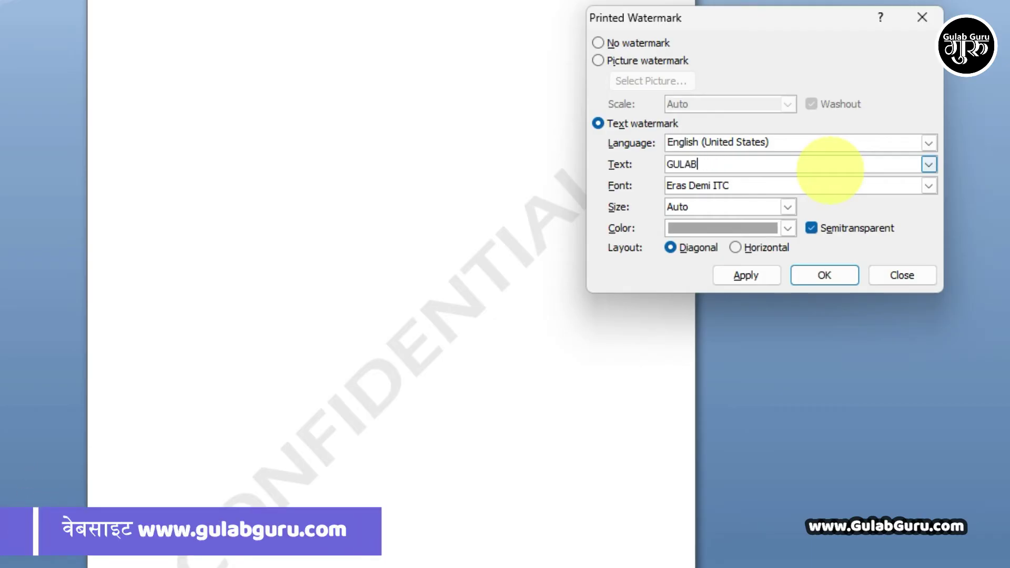
{"action": "key", "text": "BackSpace"}
{"action": "key", "text": "BackSpace"}
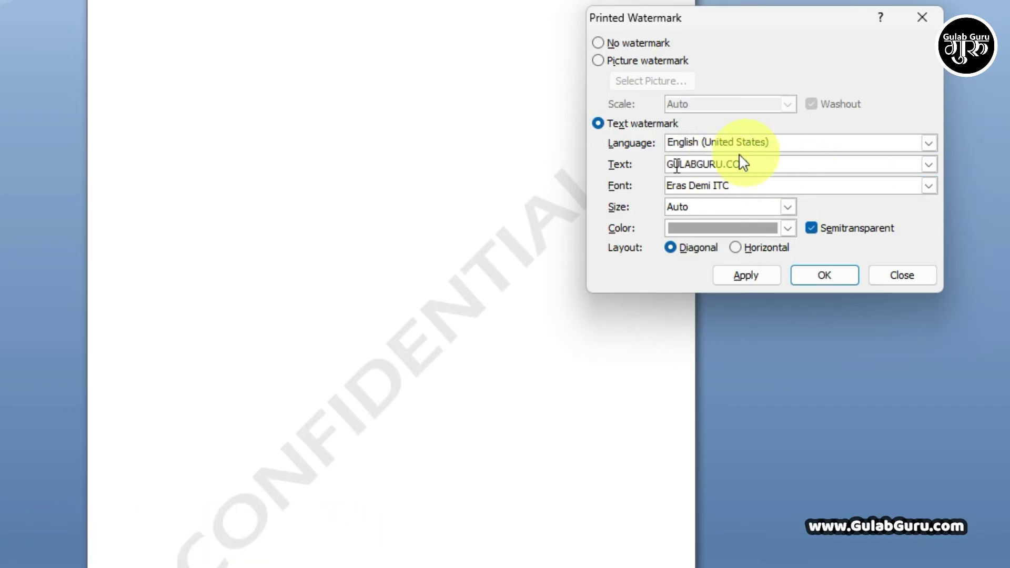
{"action": "left_click", "coordinate": [746, 276]}
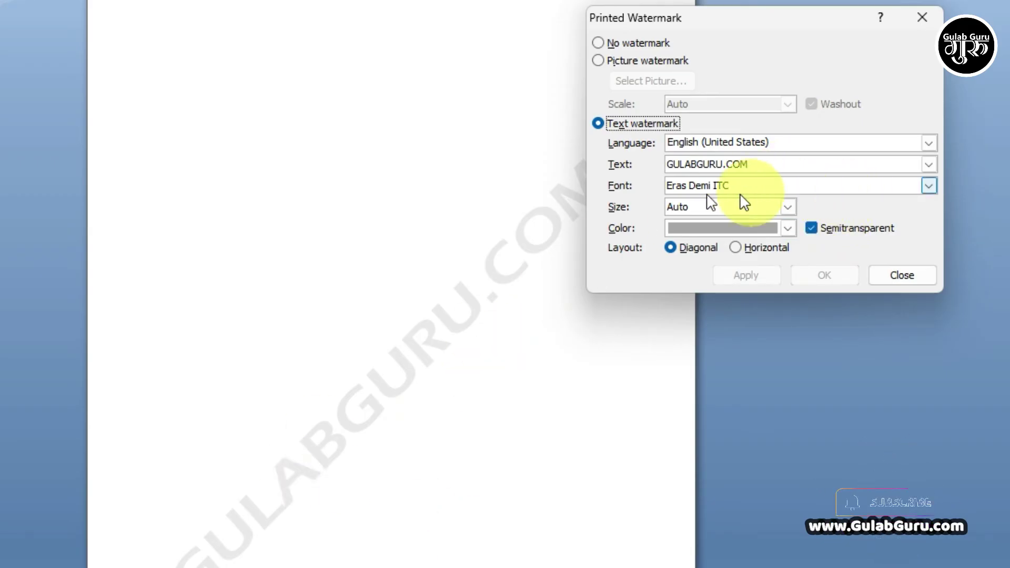
{"action": "left_click", "coordinate": [931, 186]}
Step: Set the watermark font to Arial and confirm with OK
{"action": "scroll", "coordinate": [799, 243], "scroll_direction": "up", "scroll_amount": 2}
{"action": "scroll", "coordinate": [933, 237], "scroll_direction": "down", "scroll_amount": 1}
{"action": "left_click_drag", "start_coordinate": [933, 238], "coordinate": [931, 210]}
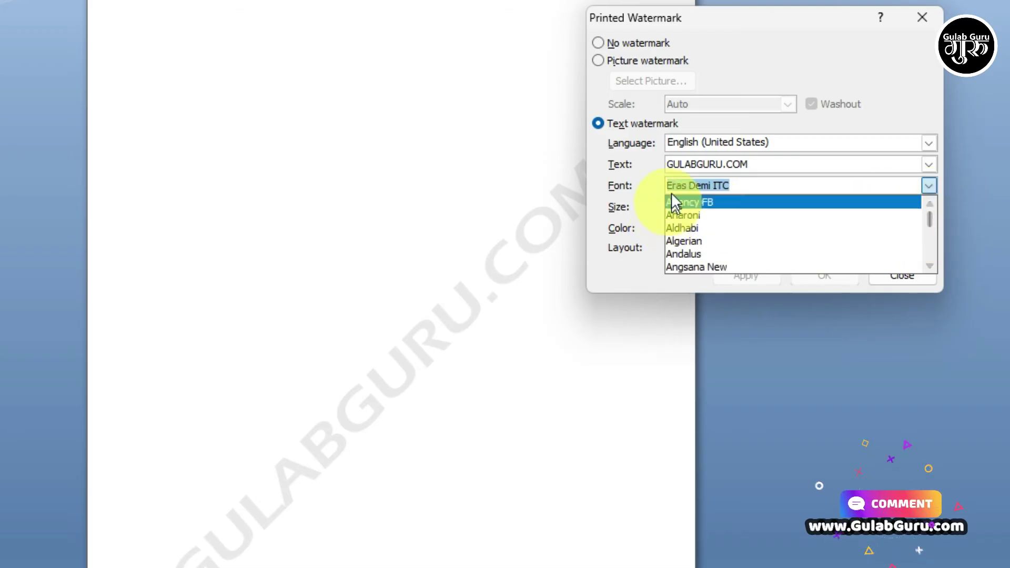
{"action": "scroll", "coordinate": [695, 243], "scroll_direction": "down", "scroll_amount": 2}
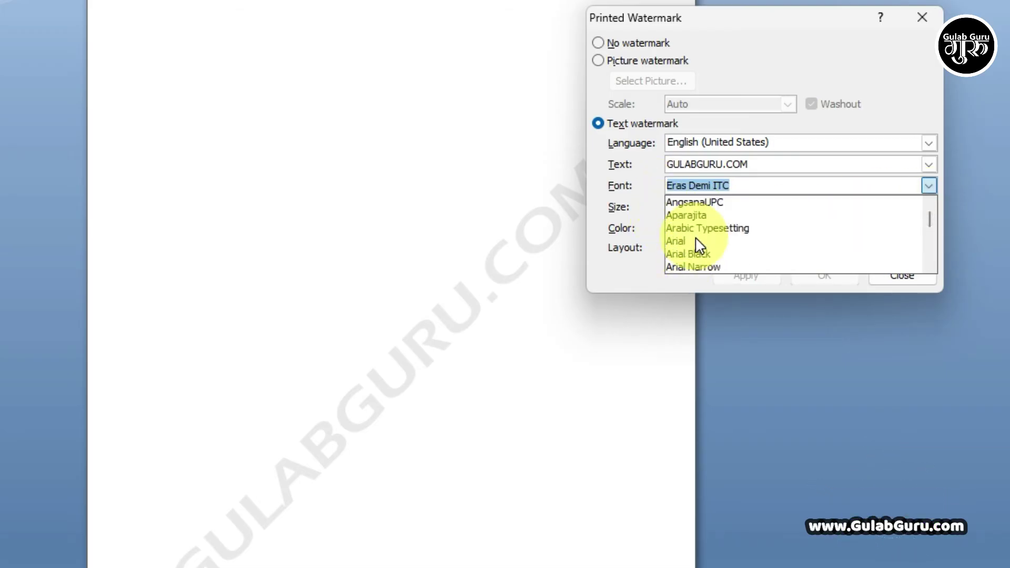
{"action": "scroll", "coordinate": [695, 242], "scroll_direction": "down", "scroll_amount": 1}
{"action": "left_click", "coordinate": [682, 202]}
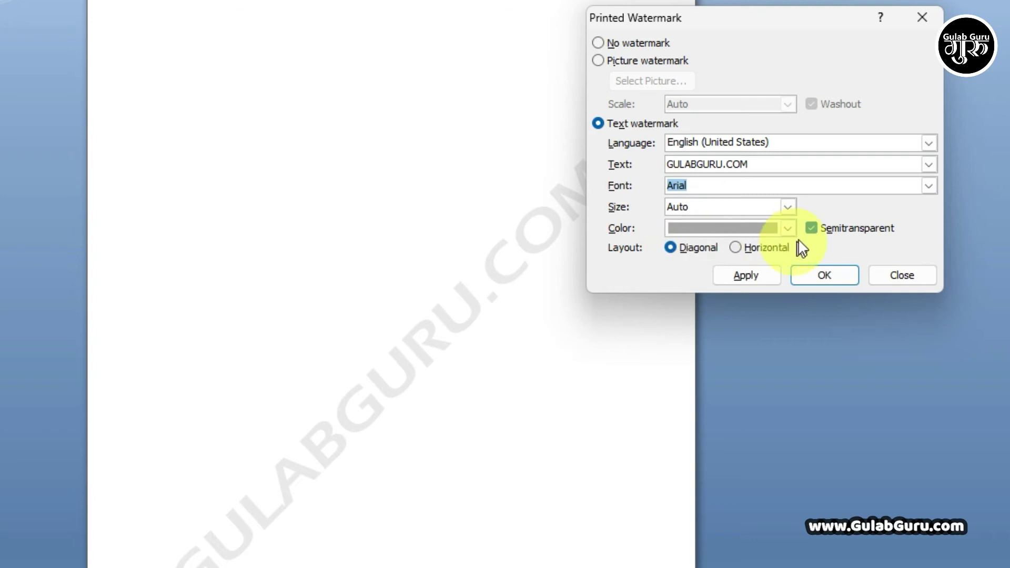
{"action": "left_click", "coordinate": [825, 274]}
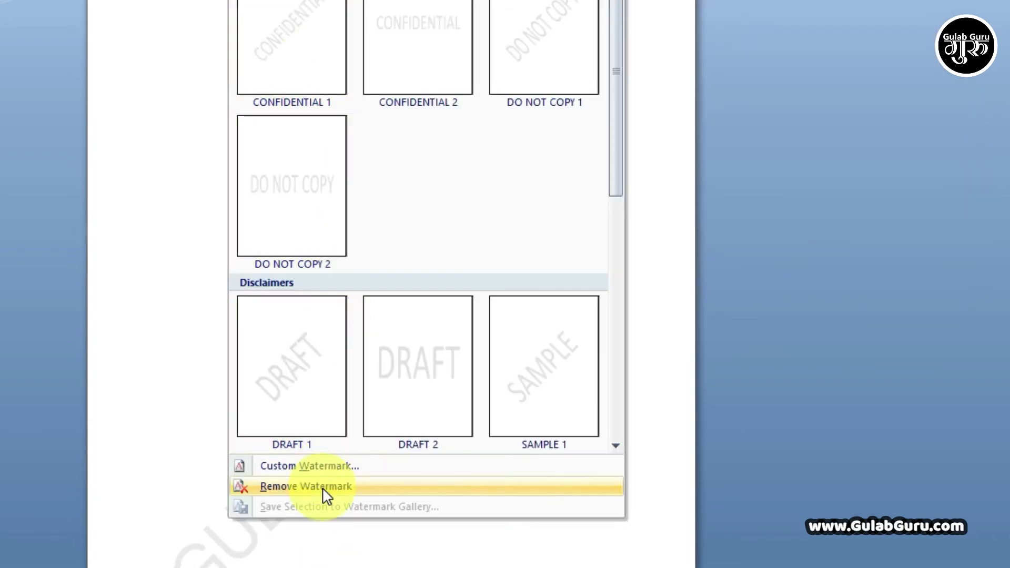
Step: Switch the GULABGURU.COM watermark font to Arial Black, apply it, and close the dialog
{"action": "left_click", "coordinate": [317, 466]}
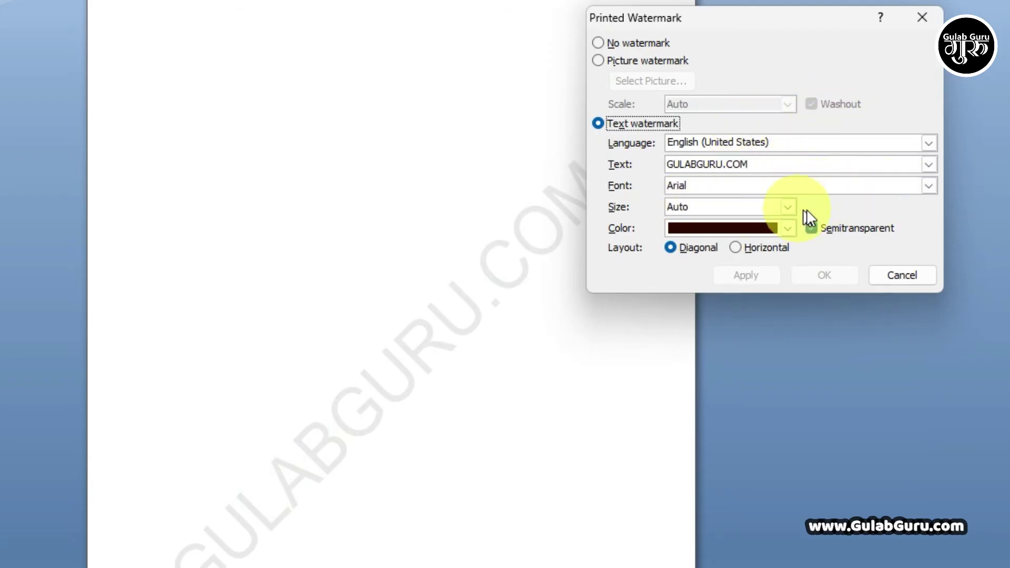
{"action": "left_click", "coordinate": [928, 186]}
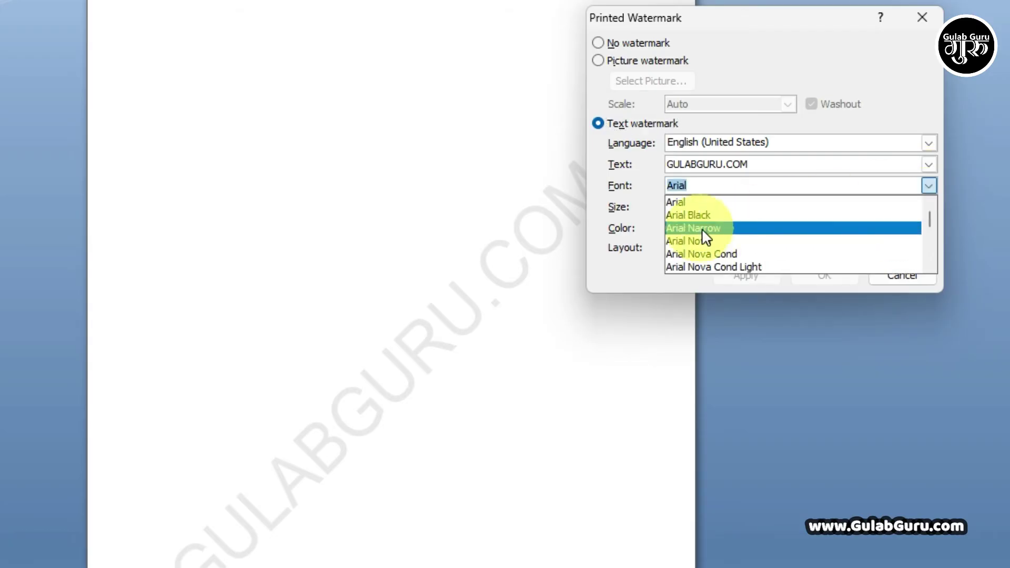
{"action": "left_click", "coordinate": [693, 215]}
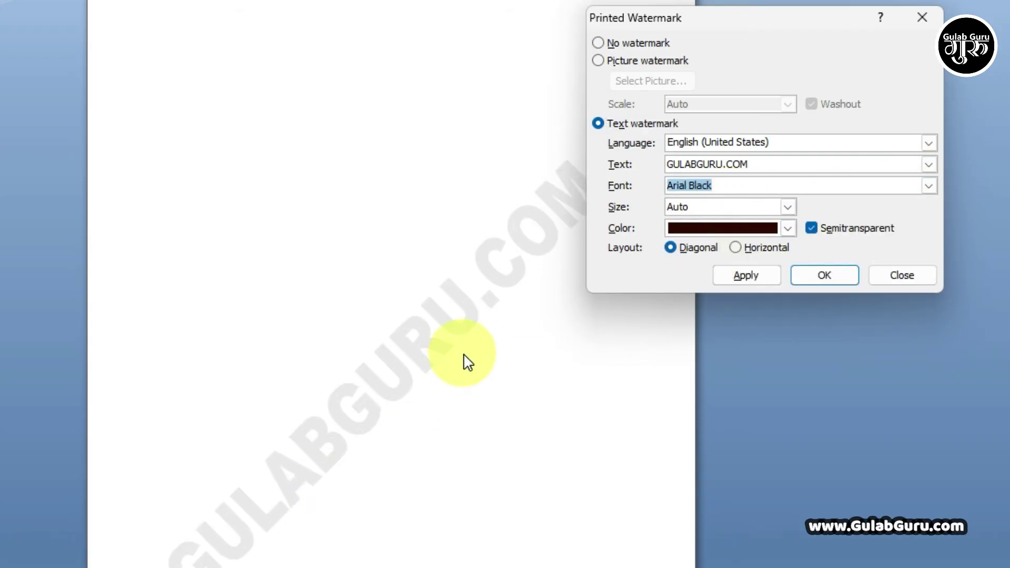
{"action": "left_click", "coordinate": [752, 275]}
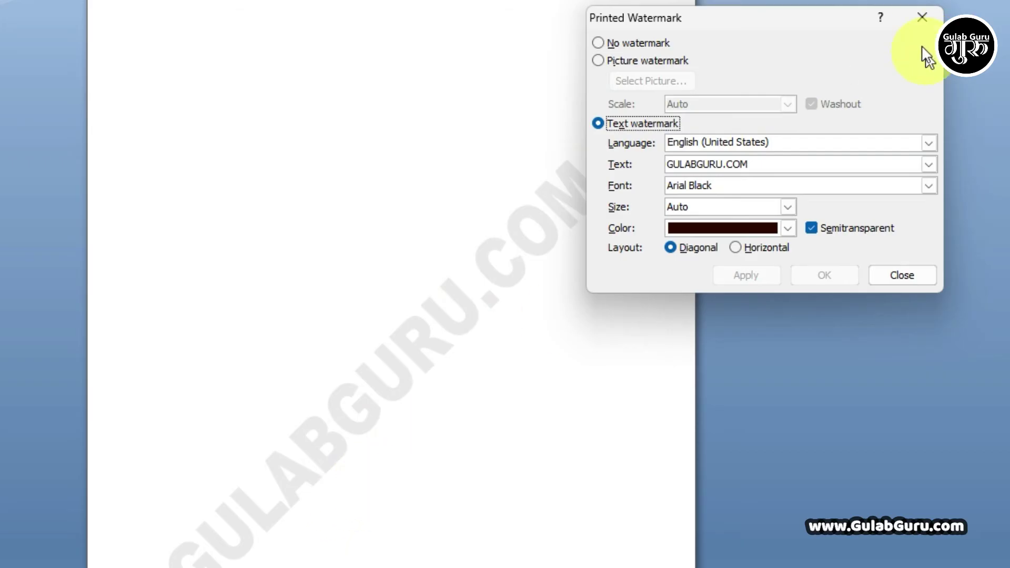
{"action": "left_click", "coordinate": [922, 17]}
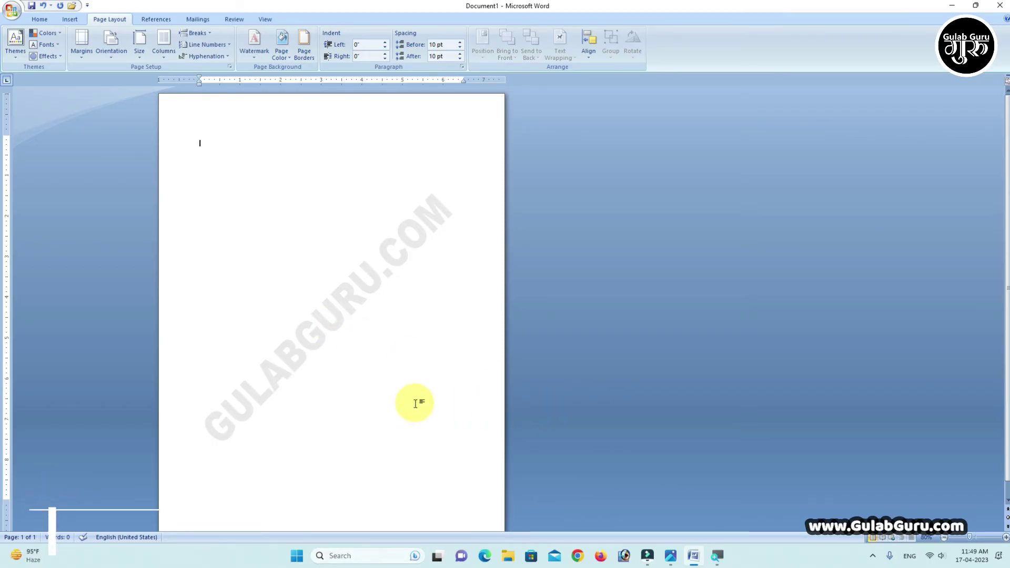
Step: Add three blank pages from the Insert tab, each carrying the GULABGURU.COM watermark
{"action": "scroll", "coordinate": [415, 402], "scroll_direction": "down", "scroll_amount": 1, "text": "ctrl"}
{"action": "scroll", "coordinate": [416, 403], "scroll_direction": "down", "scroll_amount": 1, "text": "ctrl"}
{"action": "scroll", "coordinate": [415, 403], "scroll_direction": "up", "scroll_amount": 1, "text": "ctrl"}
{"action": "scroll", "coordinate": [415, 403], "scroll_direction": "up", "scroll_amount": 1, "text": "ctrl"}
{"action": "scroll", "coordinate": [416, 403], "scroll_direction": "down", "scroll_amount": 1, "text": "ctrl"}
{"action": "left_click", "coordinate": [67, 21]}
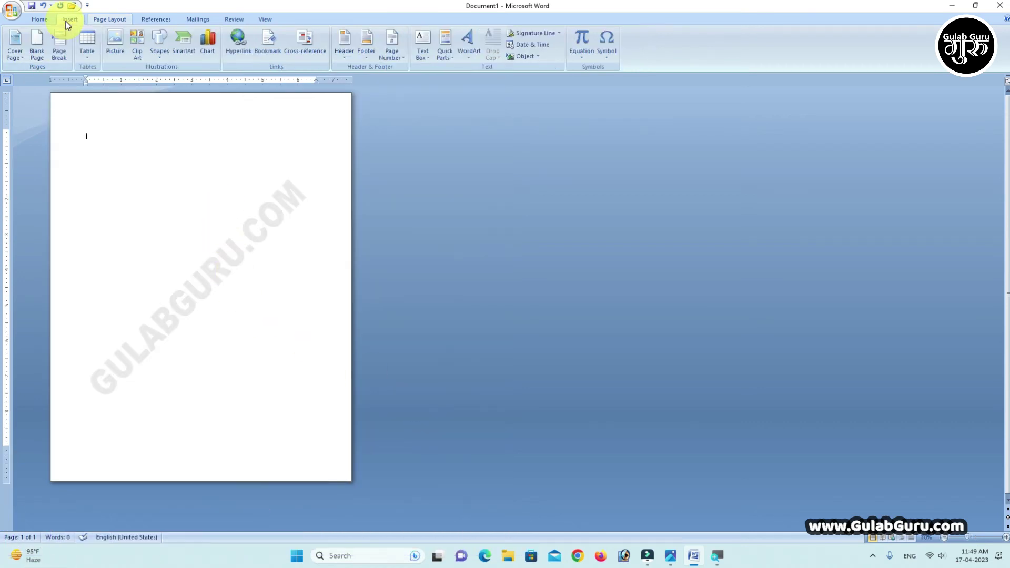
{"action": "left_click", "coordinate": [38, 47]}
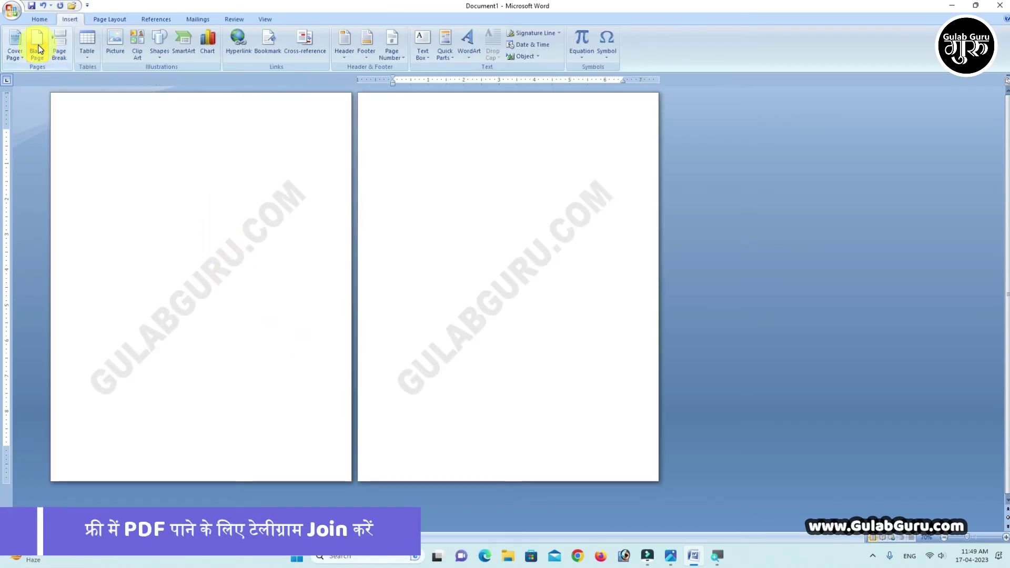
{"action": "left_click", "coordinate": [38, 47]}
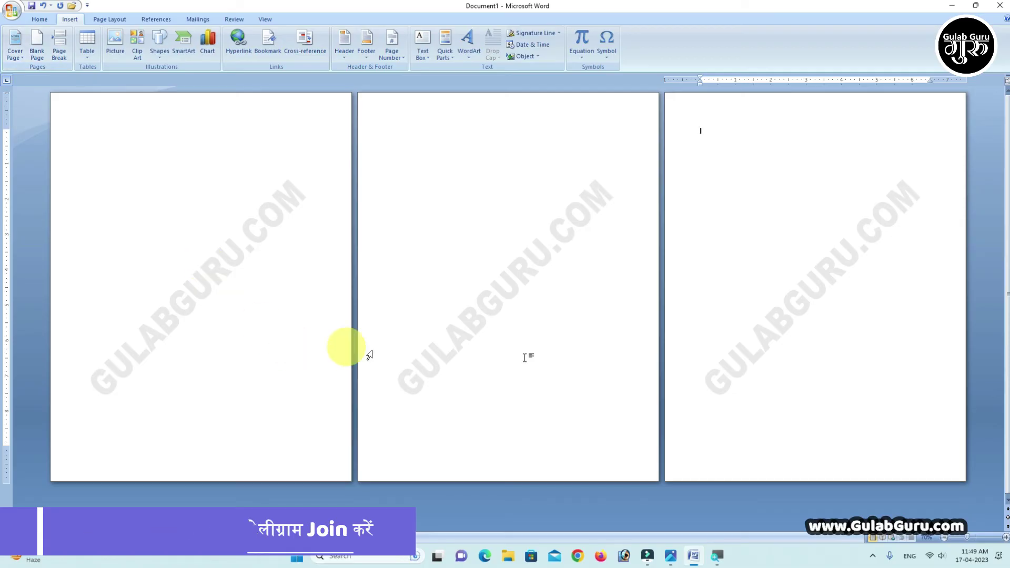
{"action": "left_click", "coordinate": [38, 47]}
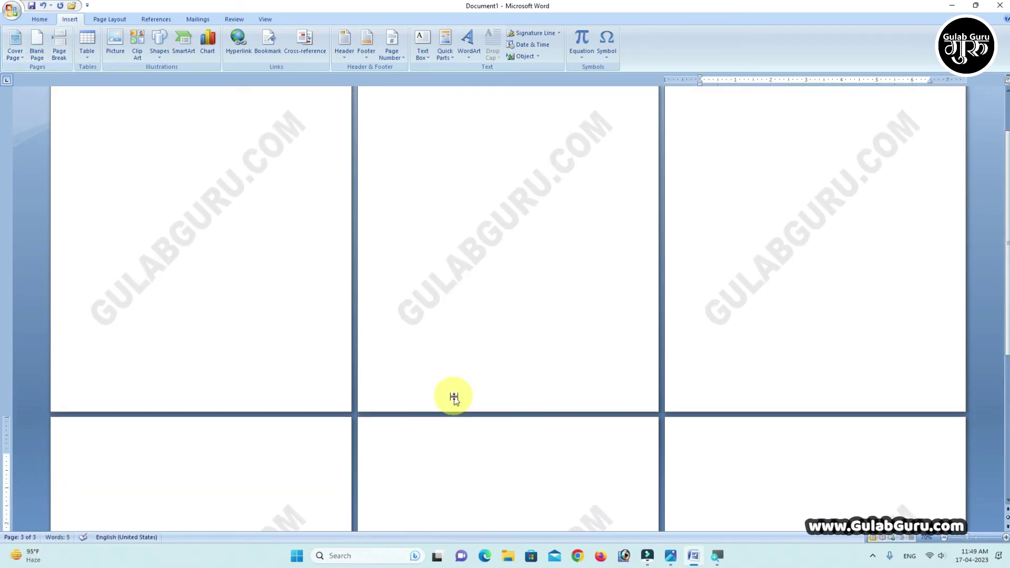
Step: Scroll through the new pages to check the GULABGURU.COM watermark on each
{"action": "scroll", "coordinate": [453, 398], "scroll_direction": "down", "scroll_amount": 2}
{"action": "scroll", "coordinate": [451, 397], "scroll_direction": "down", "scroll_amount": 2}
{"action": "scroll", "coordinate": [451, 397], "scroll_direction": "down", "scroll_amount": 1}
{"action": "scroll", "coordinate": [528, 433], "scroll_direction": "down", "scroll_amount": 2}
{"action": "scroll", "coordinate": [539, 457], "scroll_direction": "up", "scroll_amount": 1}
{"action": "scroll", "coordinate": [539, 457], "scroll_direction": "up", "scroll_amount": 3}
{"action": "scroll", "coordinate": [539, 458], "scroll_direction": "up", "scroll_amount": 4}
{"action": "scroll", "coordinate": [541, 462], "scroll_direction": "up", "scroll_amount": 2}
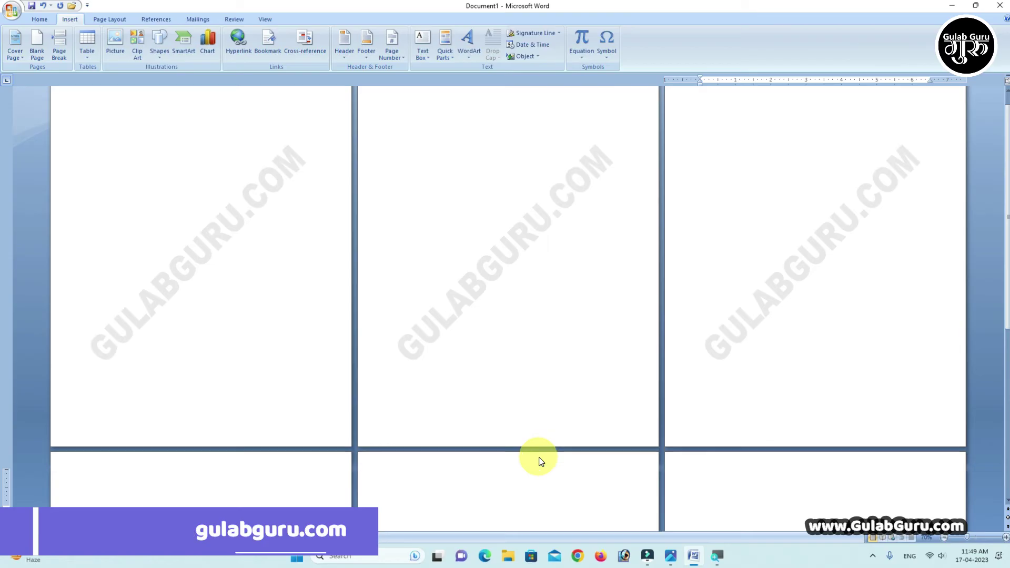
{"action": "scroll", "coordinate": [540, 459], "scroll_direction": "up", "scroll_amount": 2}
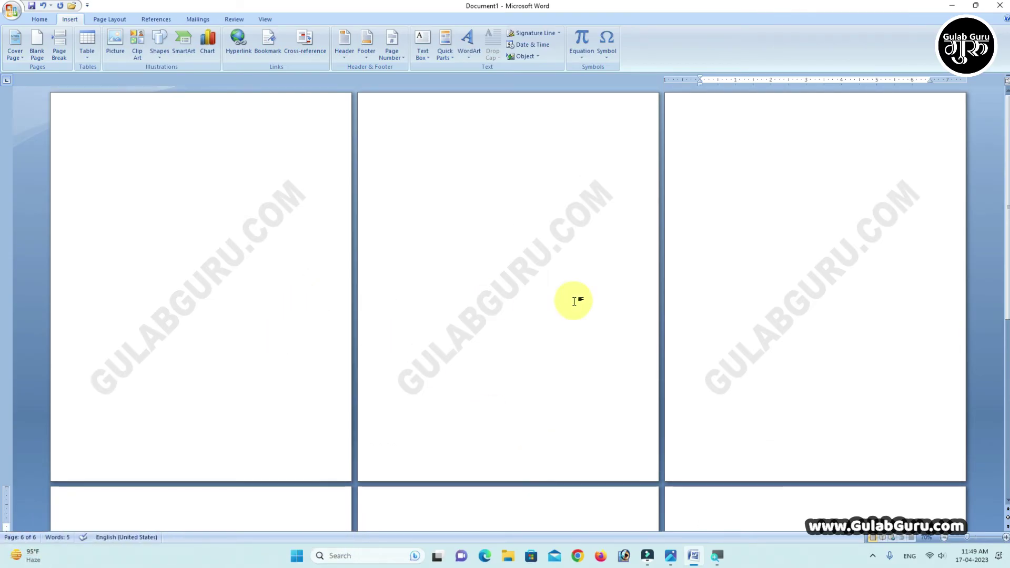
Step: Remove the GULABGURU.COM watermark from all pages via the Page Layout Watermark gallery
{"action": "left_click", "coordinate": [102, 18]}
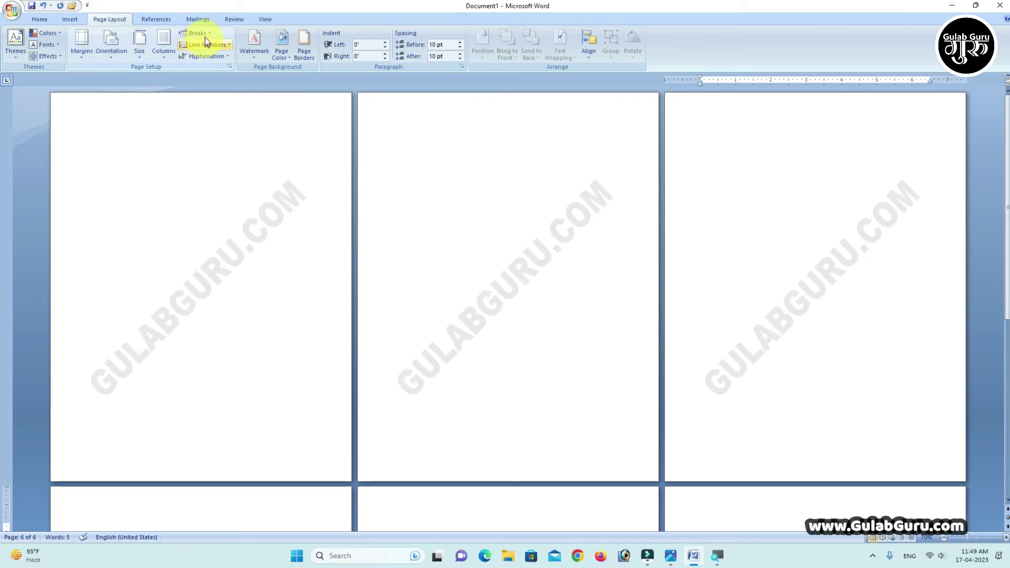
{"action": "left_click", "coordinate": [255, 42]}
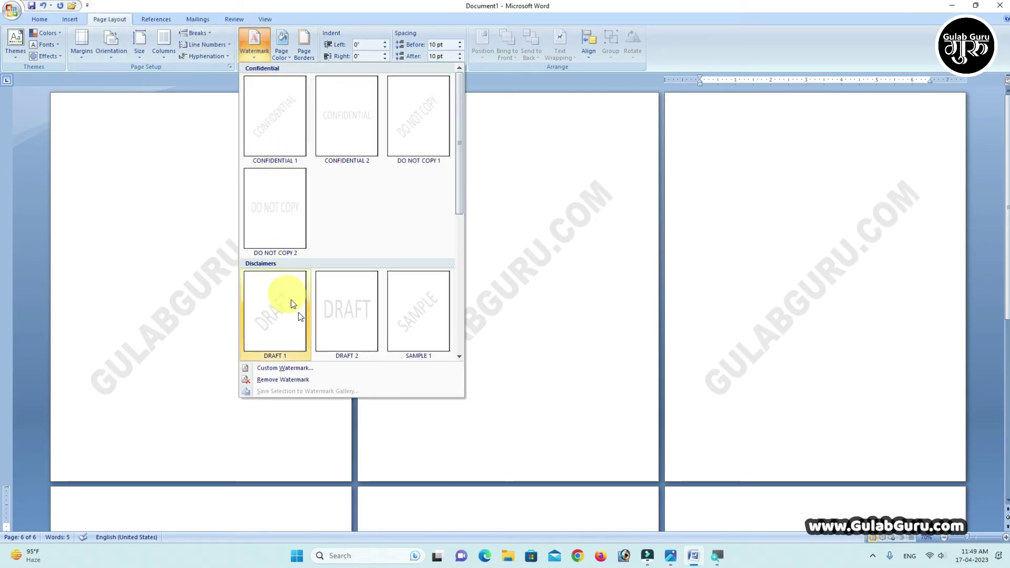
{"action": "left_click", "coordinate": [287, 380]}
Step: Confirm the pages are plain, then open the Custom Watermark settings
{"action": "scroll", "coordinate": [434, 355], "scroll_direction": "down", "scroll_amount": 1}
{"action": "scroll", "coordinate": [434, 355], "scroll_direction": "up", "scroll_amount": 1}
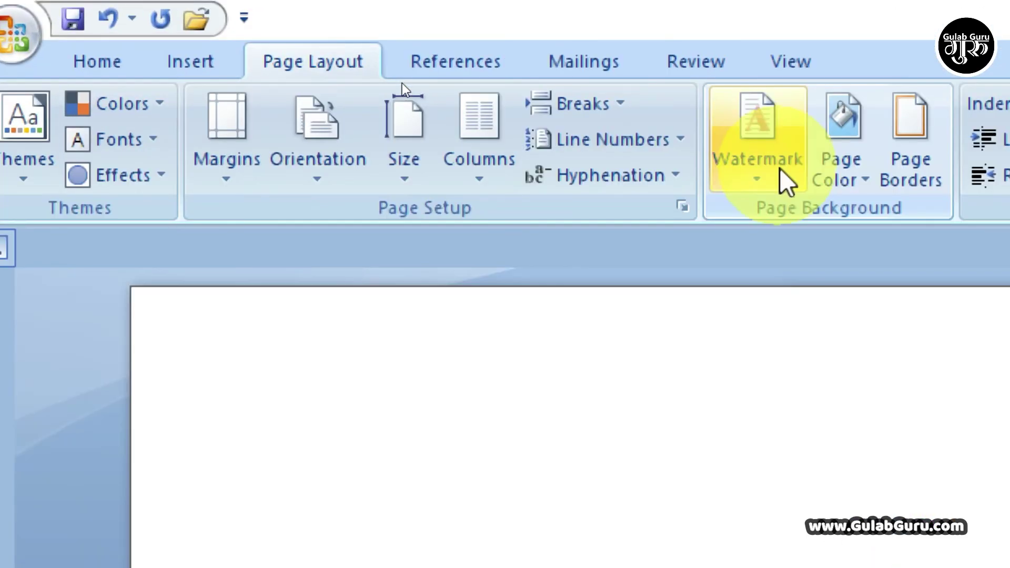
{"action": "left_click", "coordinate": [781, 171]}
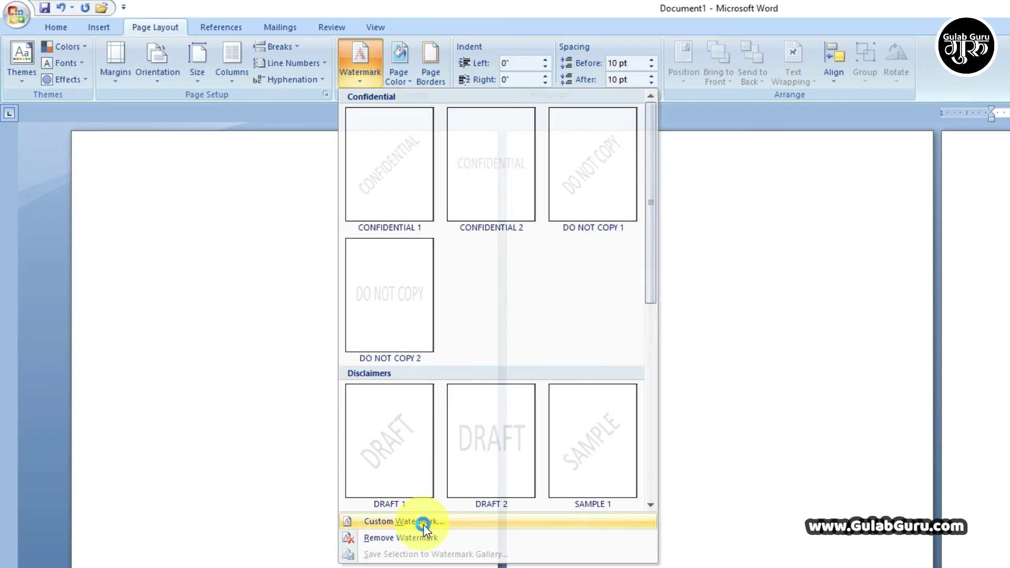
{"action": "left_click", "coordinate": [424, 522]}
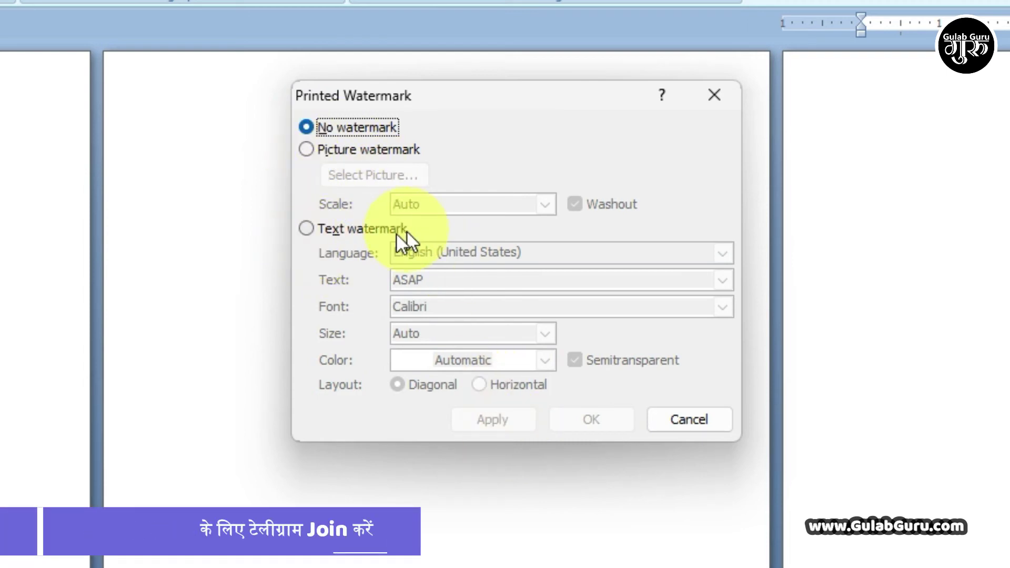
Step: Choose Picture watermark using 'logo change' from G:\Gulab Guru Full Computer Course All Pdf\Thumbnail
{"action": "left_click", "coordinate": [307, 150]}
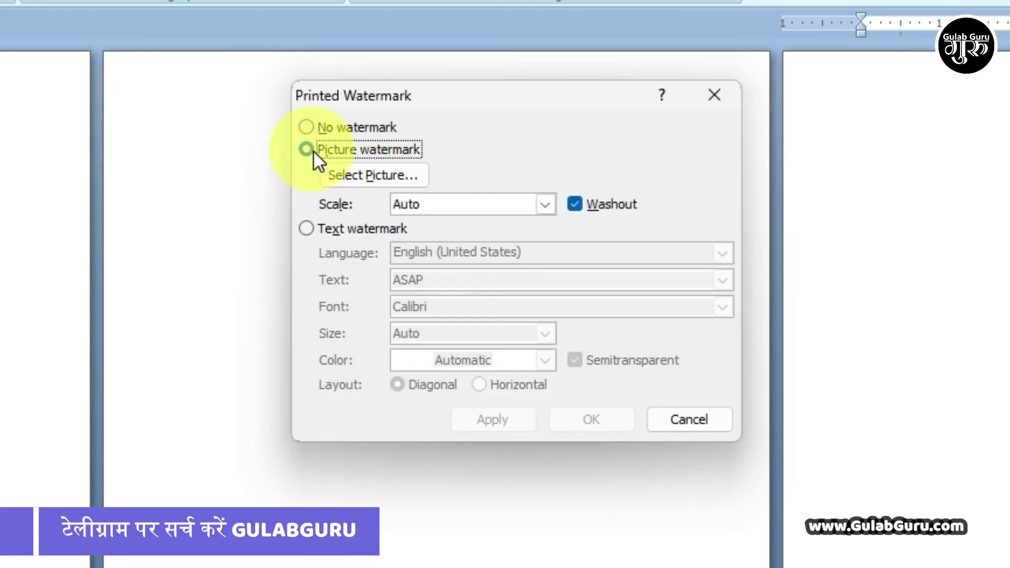
{"action": "left_click", "coordinate": [393, 175]}
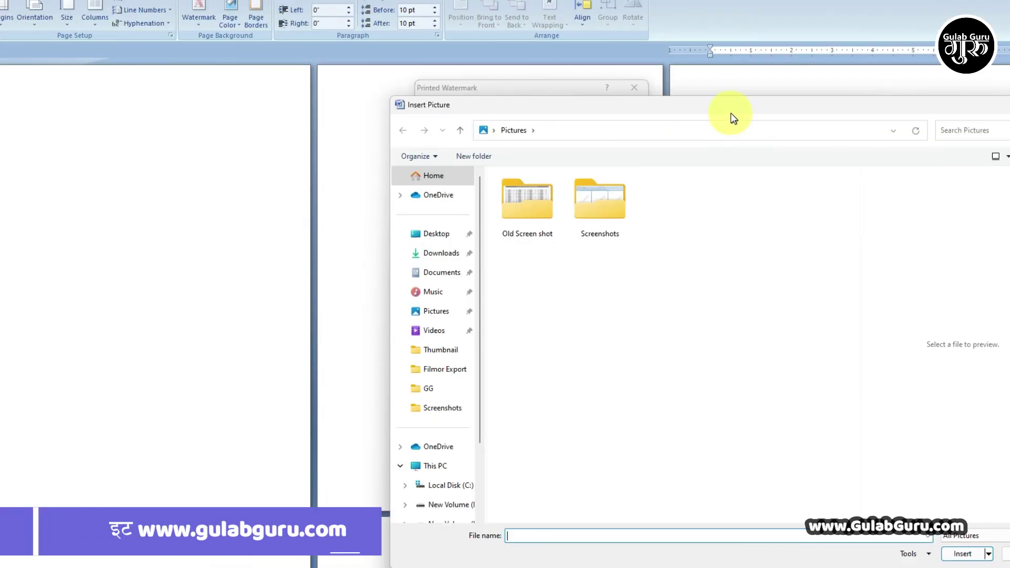
{"action": "left_click_drag", "start_coordinate": [730, 112], "coordinate": [525, 36]}
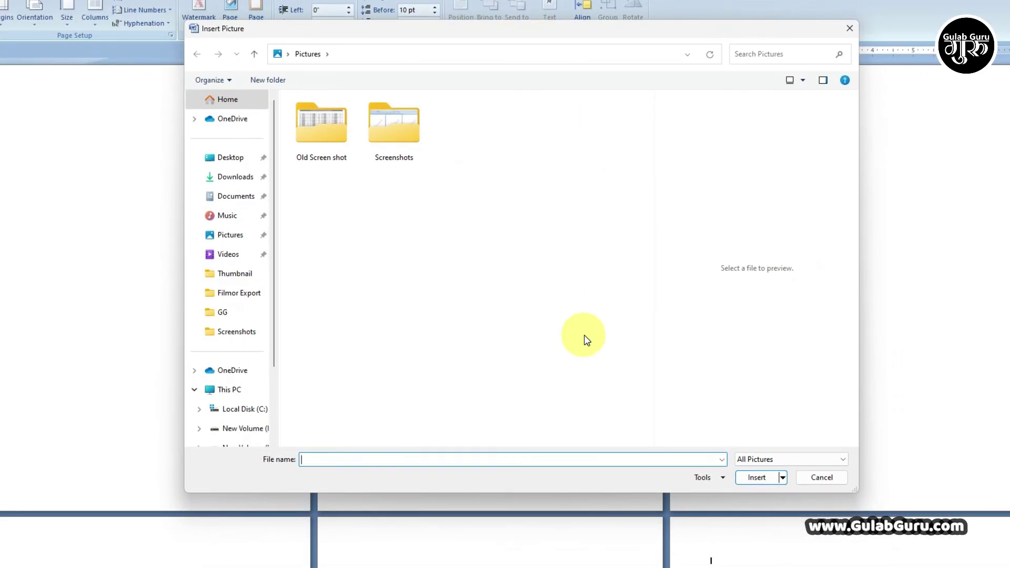
{"action": "scroll", "coordinate": [205, 377], "scroll_direction": "down", "scroll_amount": 2}
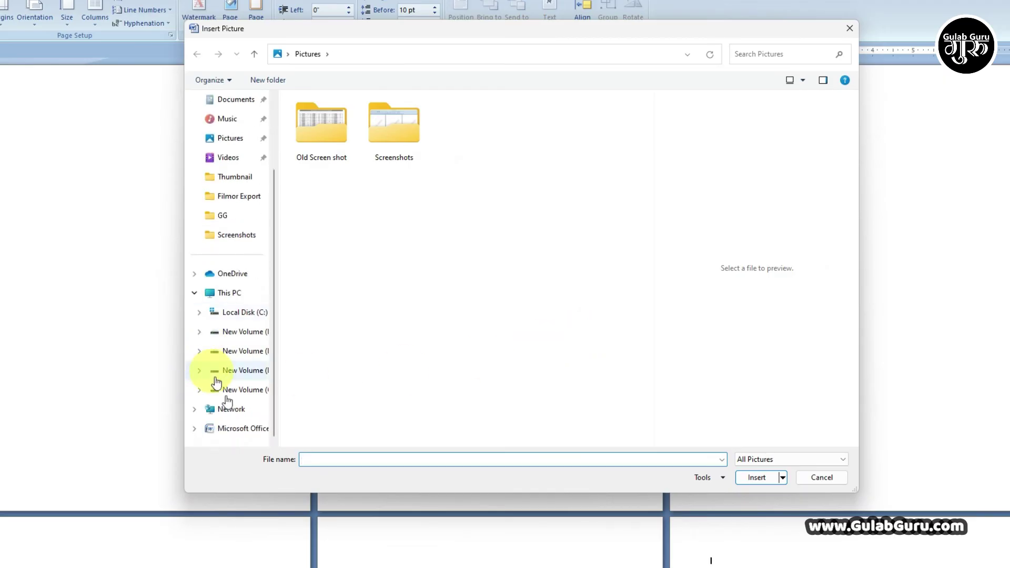
{"action": "left_click", "coordinate": [258, 390]}
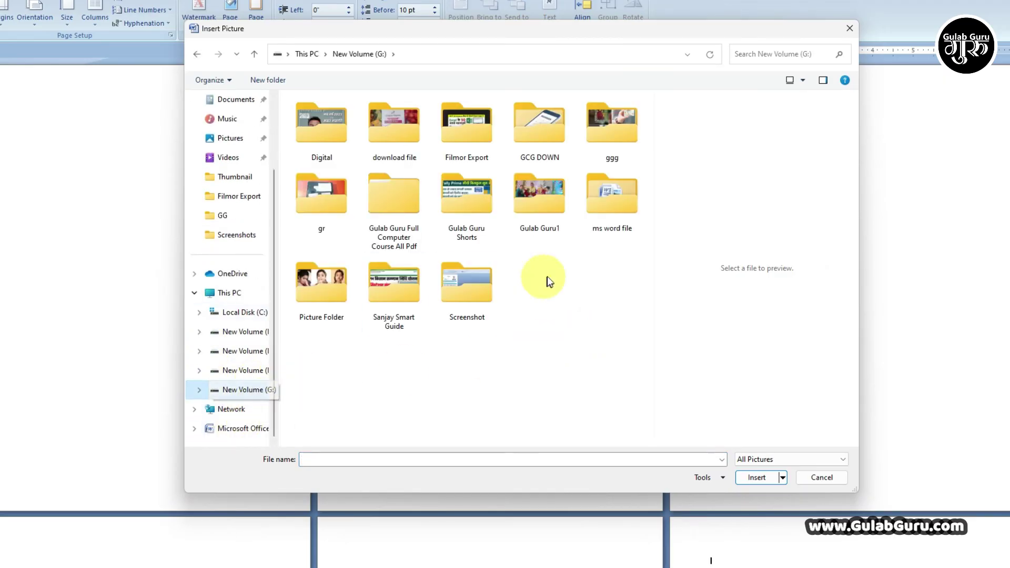
{"action": "double_click", "coordinate": [400, 213]}
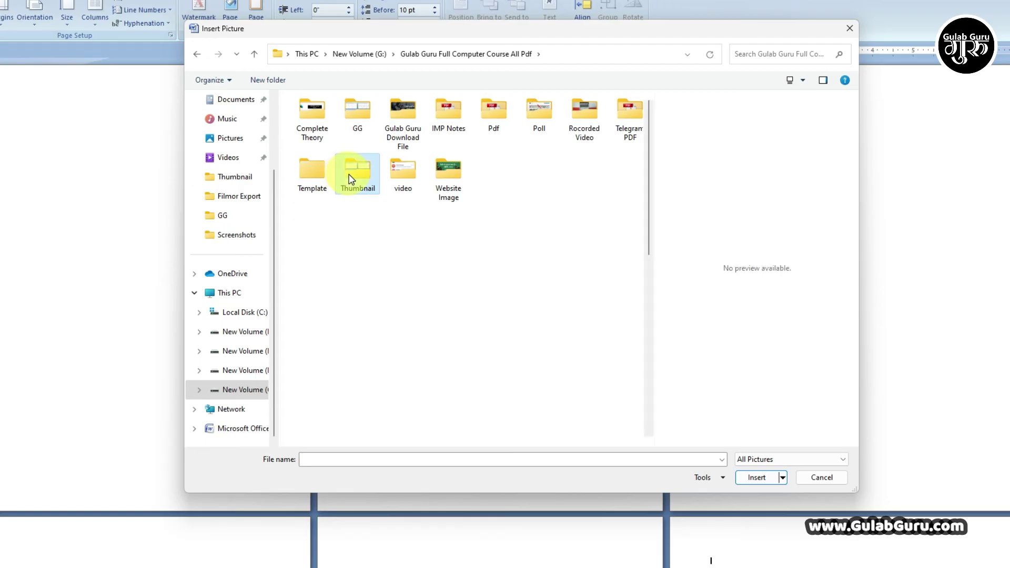
{"action": "double_click", "coordinate": [350, 176]}
{"action": "left_click", "coordinate": [330, 411]}
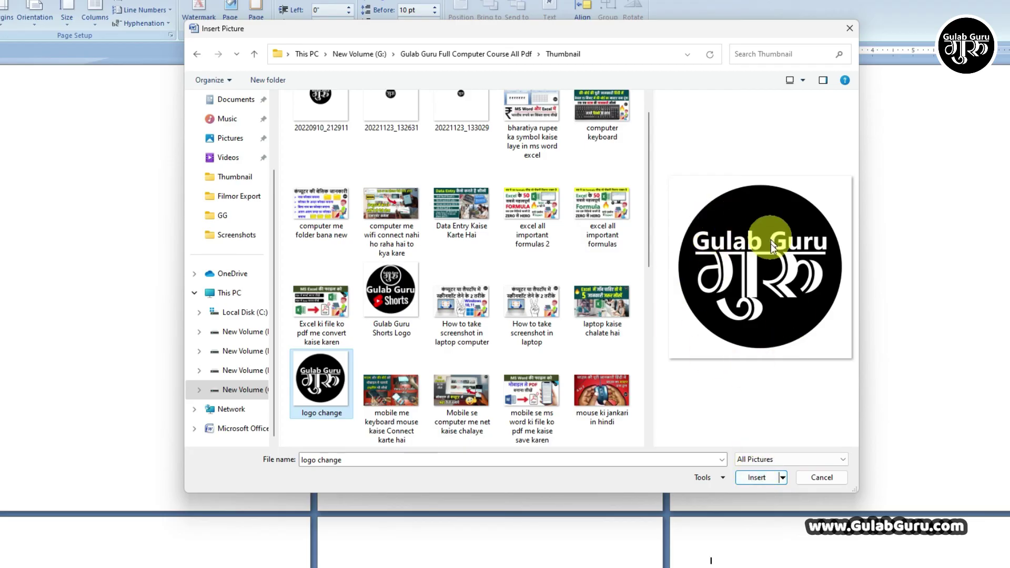
{"action": "left_click", "coordinate": [755, 477]}
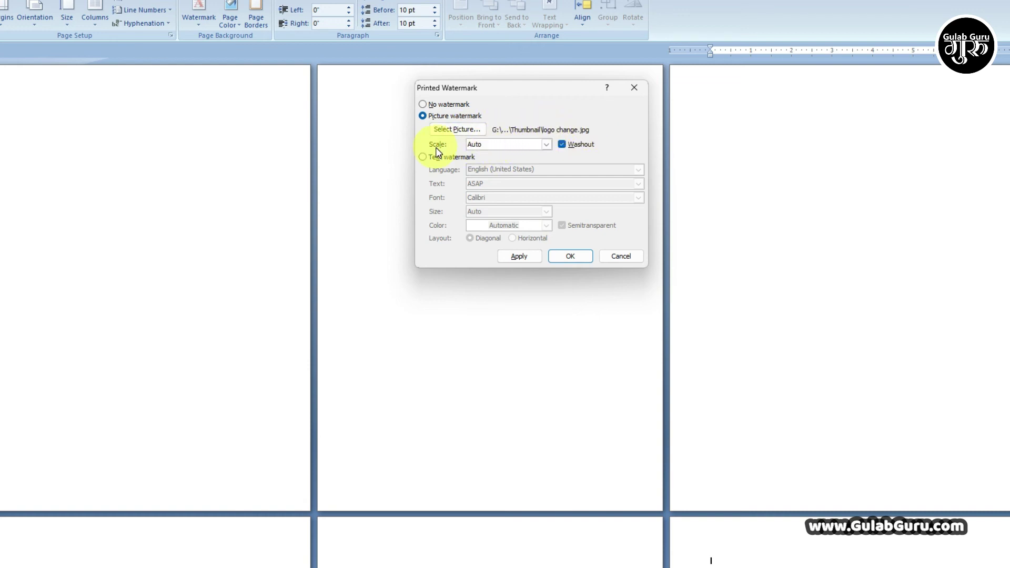
Step: Keep Scale at Auto, apply the washed-out logo watermark, then uncheck Washout
{"action": "left_click", "coordinate": [546, 144]}
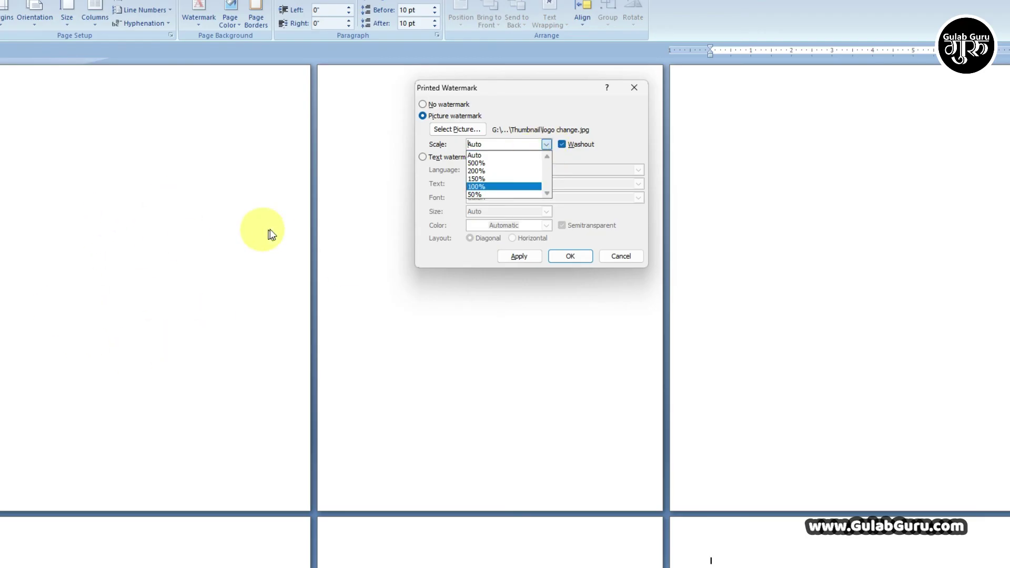
{"action": "left_click", "coordinate": [547, 144]}
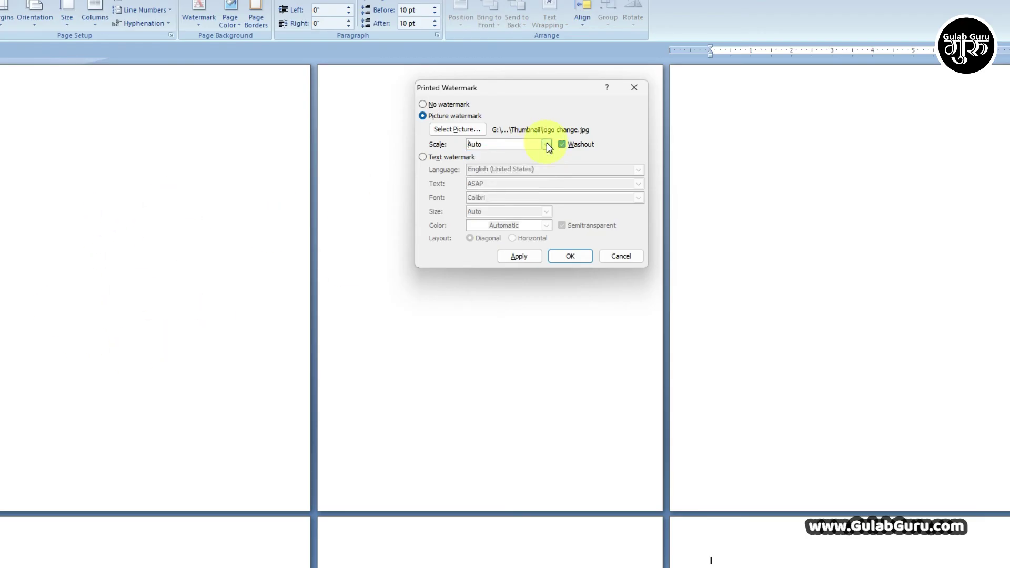
{"action": "left_click", "coordinate": [547, 144]}
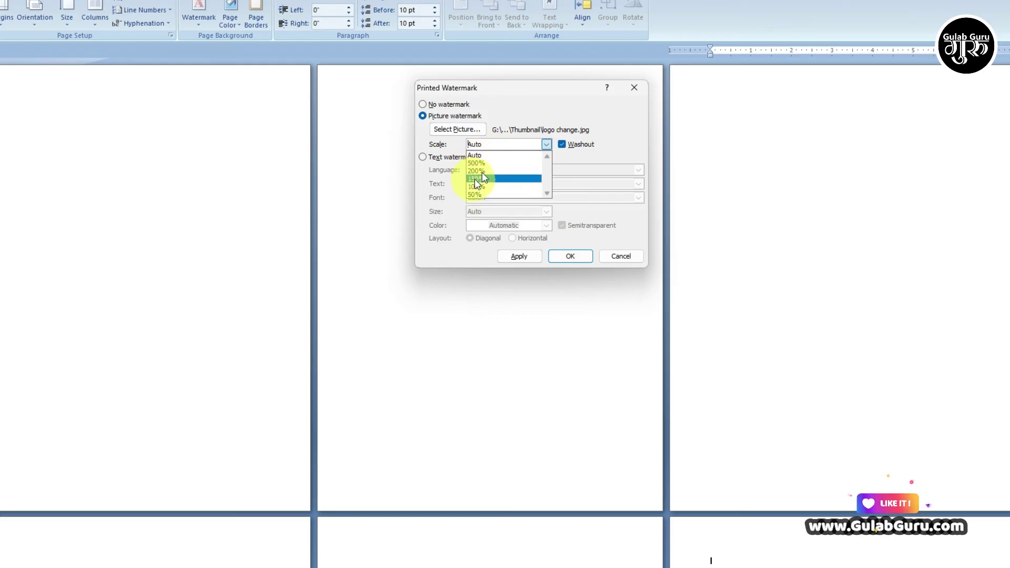
{"action": "left_click", "coordinate": [547, 147]}
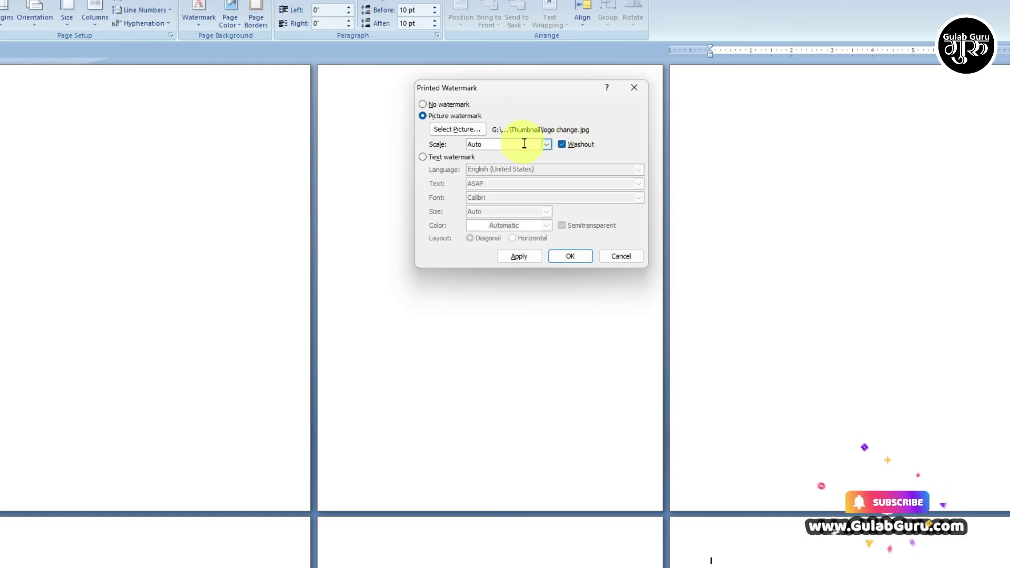
{"action": "left_click", "coordinate": [519, 256]}
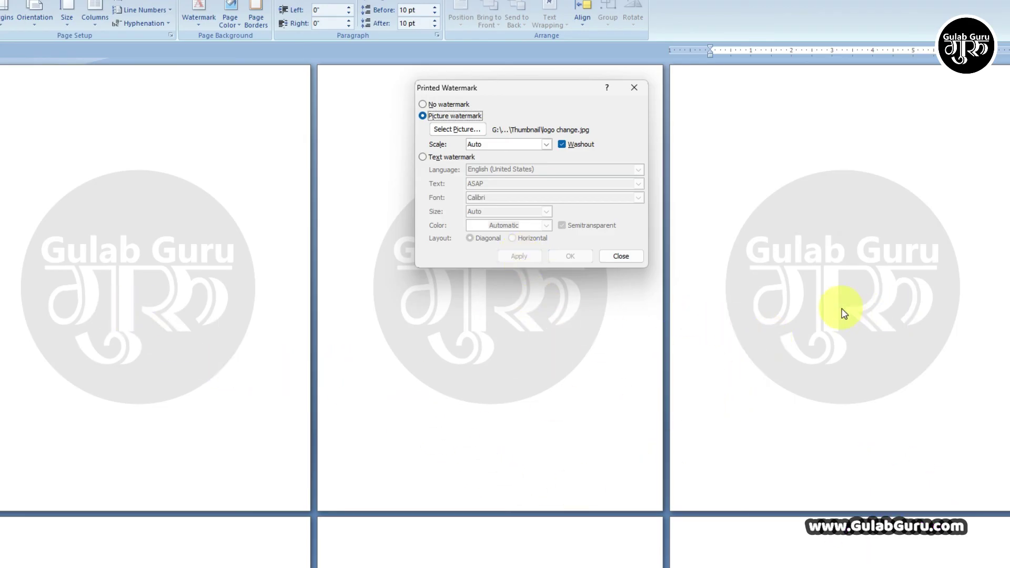
{"action": "left_click", "coordinate": [561, 145]}
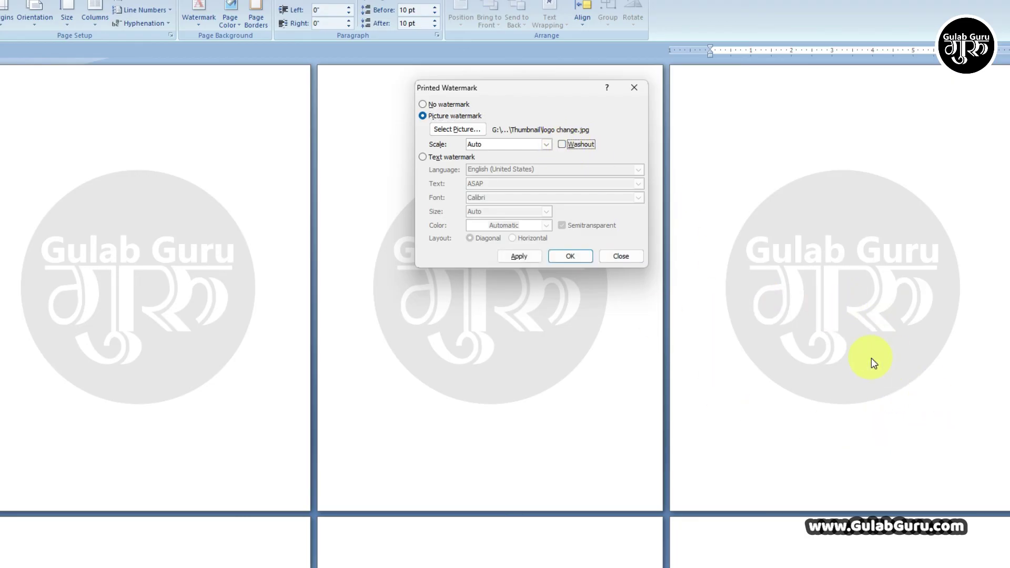
Step: Apply the unfaded logo, then re-enable Washout, reapply it and close the dialog
{"action": "left_click", "coordinate": [519, 256]}
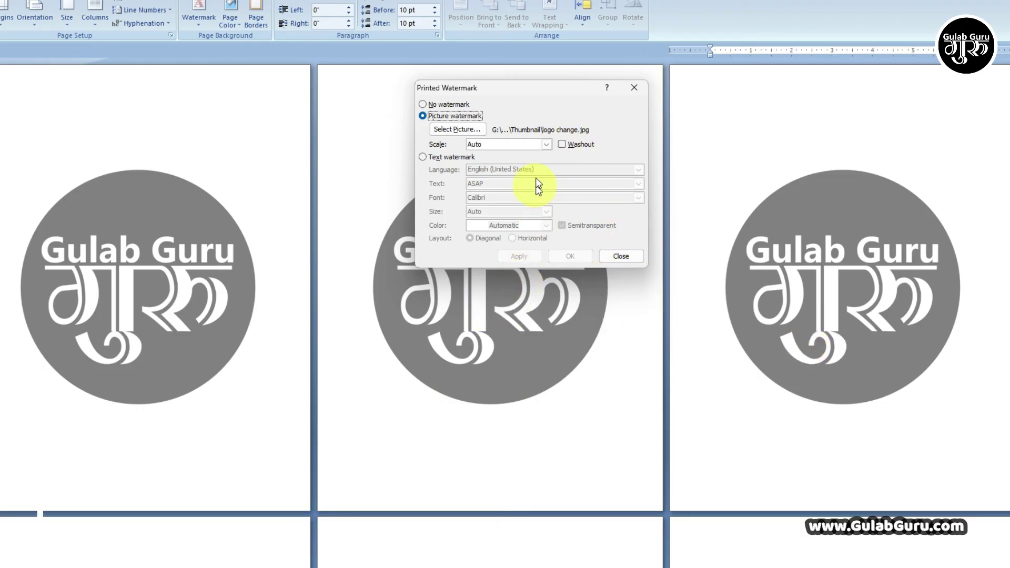
{"action": "left_click", "coordinate": [562, 145]}
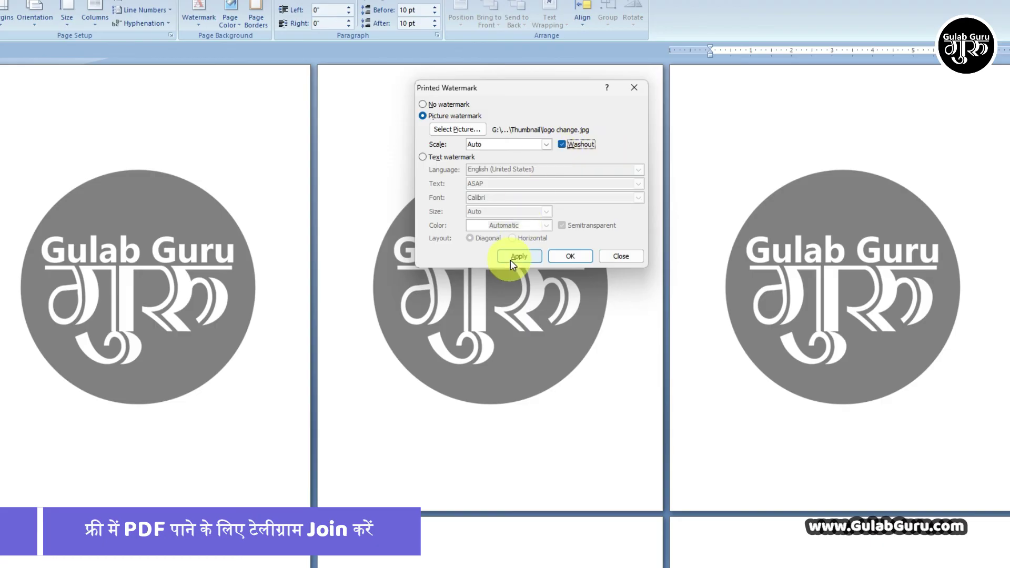
{"action": "left_click", "coordinate": [515, 258]}
{"action": "left_click", "coordinate": [619, 257]}
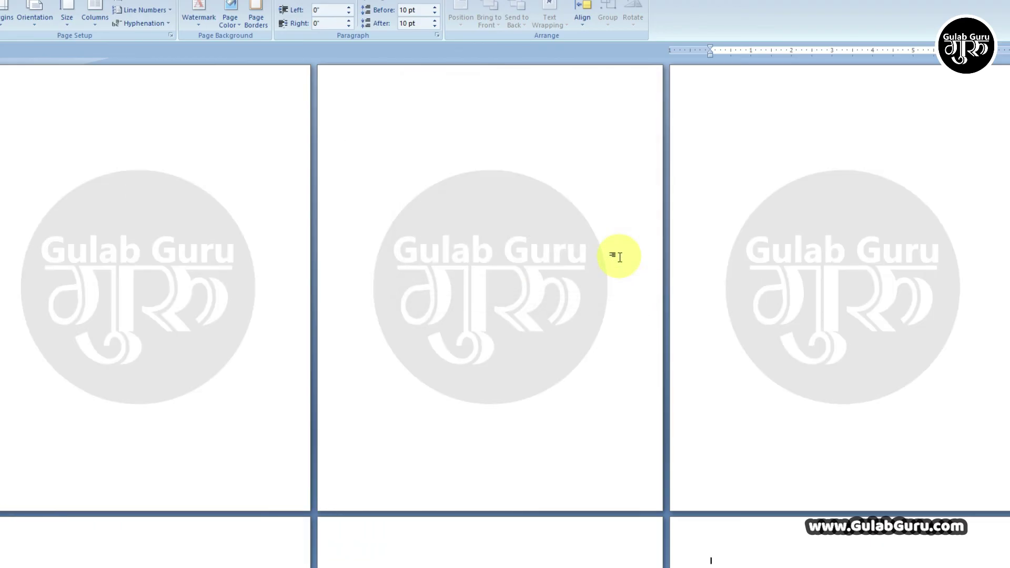
Step: Scroll through the pages to review the faded Gulab Guru logo on each
{"action": "scroll", "coordinate": [640, 377], "scroll_direction": "down", "scroll_amount": 2}
{"action": "scroll", "coordinate": [640, 377], "scroll_direction": "down", "scroll_amount": 1}
{"action": "scroll", "coordinate": [640, 377], "scroll_direction": "down", "scroll_amount": 3}
{"action": "scroll", "coordinate": [639, 377], "scroll_direction": "down", "scroll_amount": 1}
{"action": "scroll", "coordinate": [640, 377], "scroll_direction": "down", "scroll_amount": 1}
{"action": "scroll", "coordinate": [640, 377], "scroll_direction": "up", "scroll_amount": 3}
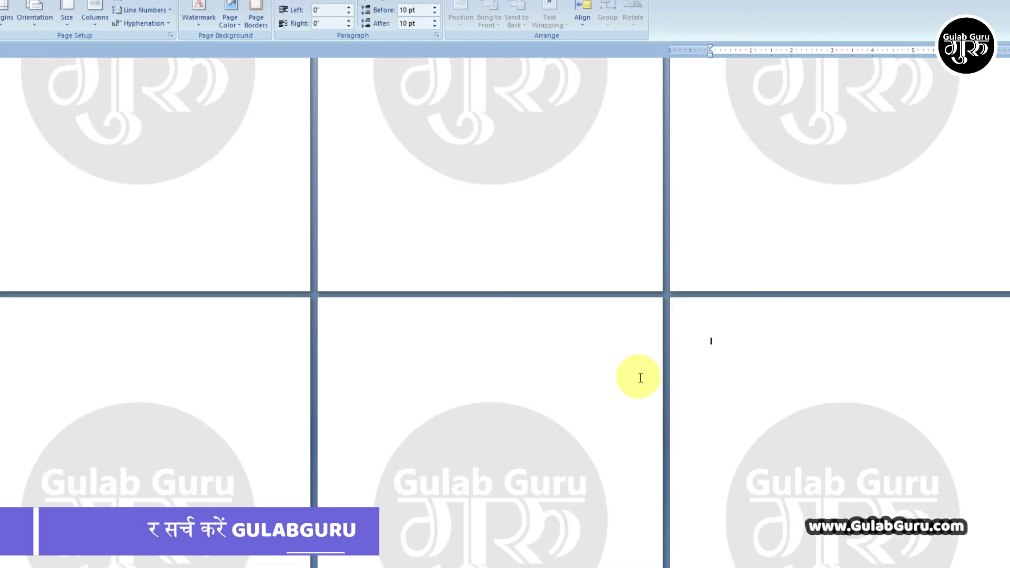
{"action": "scroll", "coordinate": [648, 377], "scroll_direction": "up", "scroll_amount": 2}
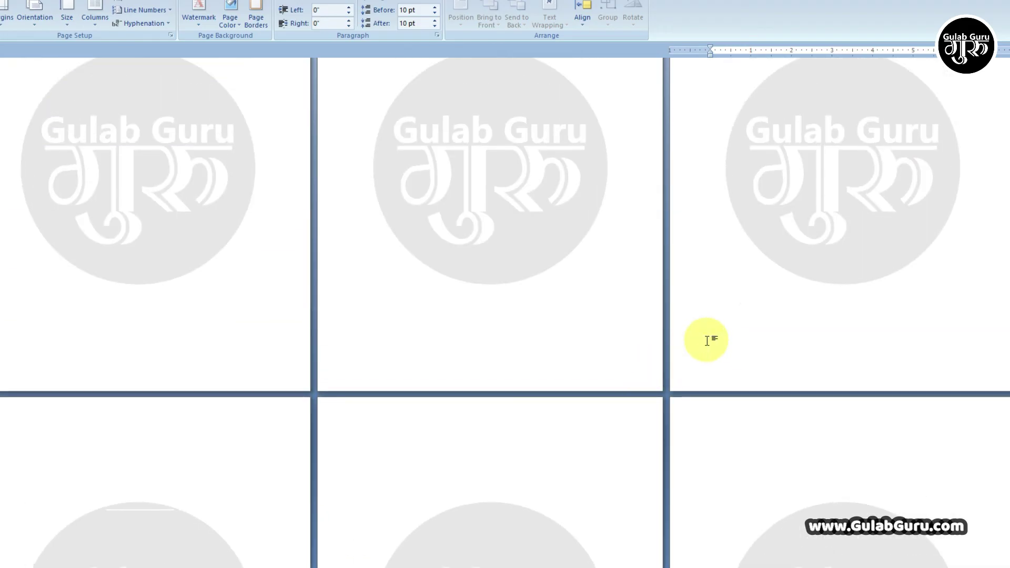
{"action": "scroll", "coordinate": [705, 339], "scroll_direction": "up", "scroll_amount": 3}
{"action": "scroll", "coordinate": [706, 338], "scroll_direction": "up", "scroll_amount": 1}
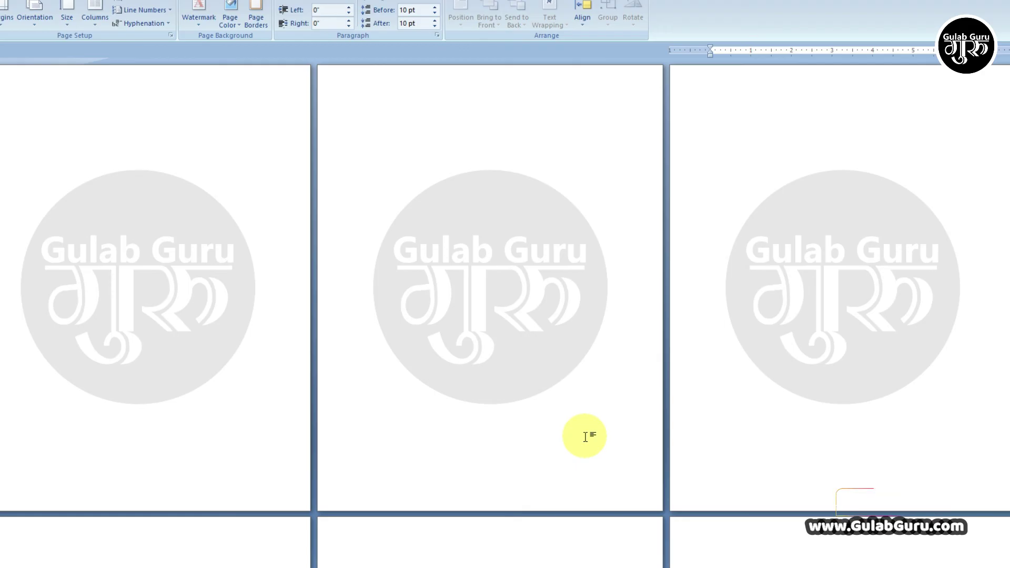
Step: Bring up the Watermark presets gallery
{"action": "scroll", "coordinate": [585, 436], "scroll_direction": "down", "scroll_amount": 2}
{"action": "scroll", "coordinate": [584, 437], "scroll_direction": "up", "scroll_amount": 2}
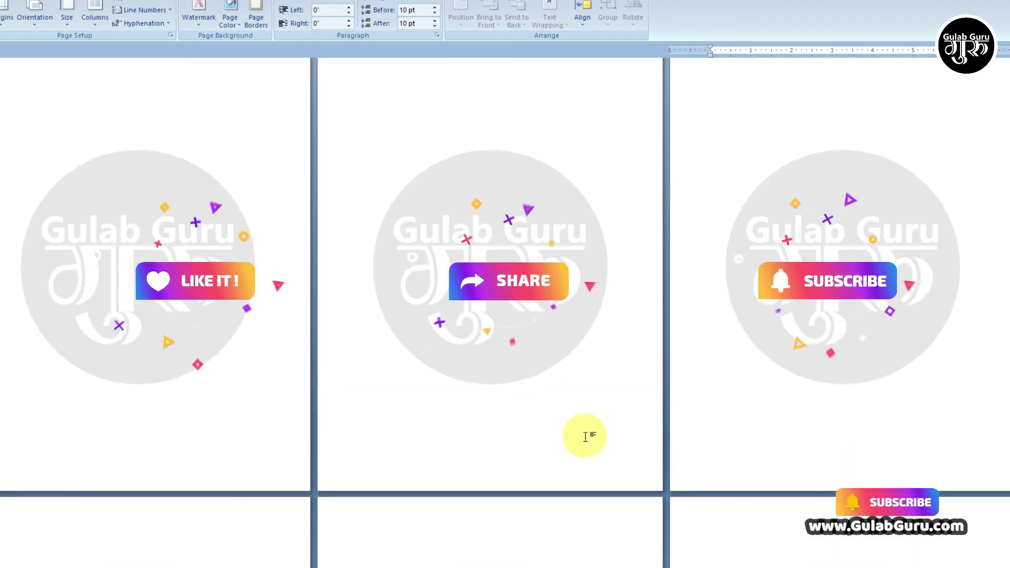
{"action": "left_click", "coordinate": [199, 24]}
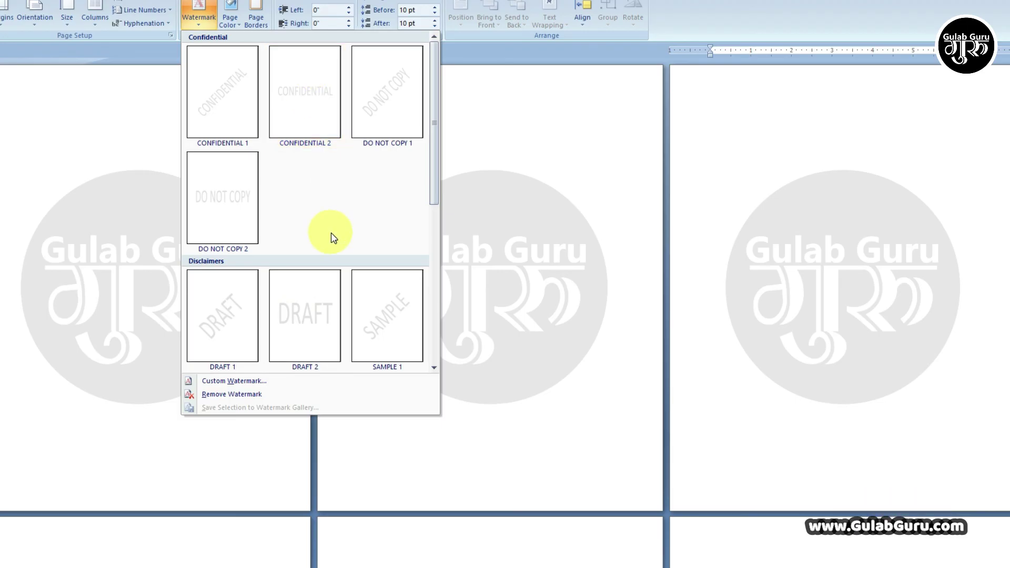
Step: Dismiss the Watermark gallery by clicking on the document page
{"action": "left_click", "coordinate": [615, 193]}
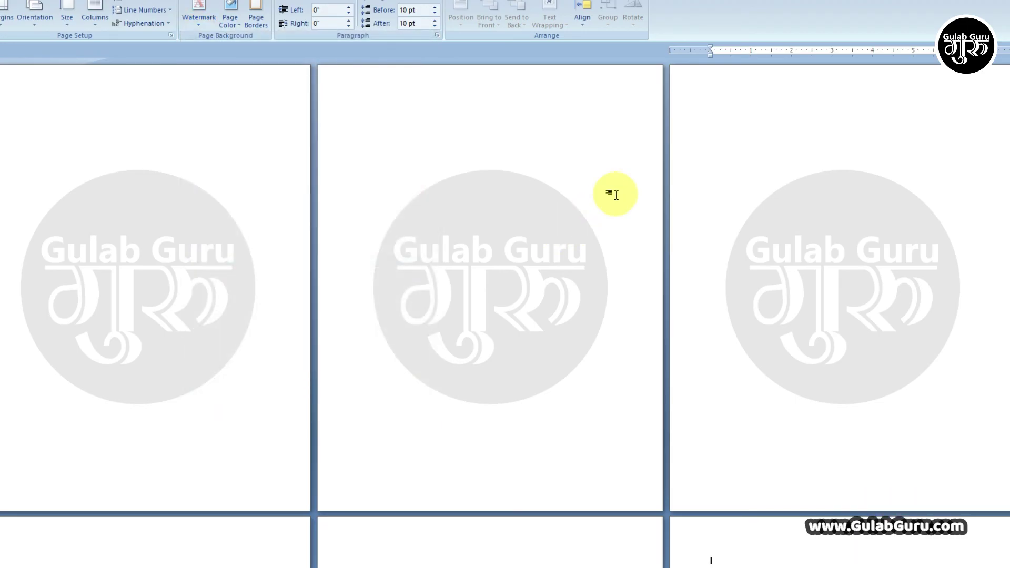